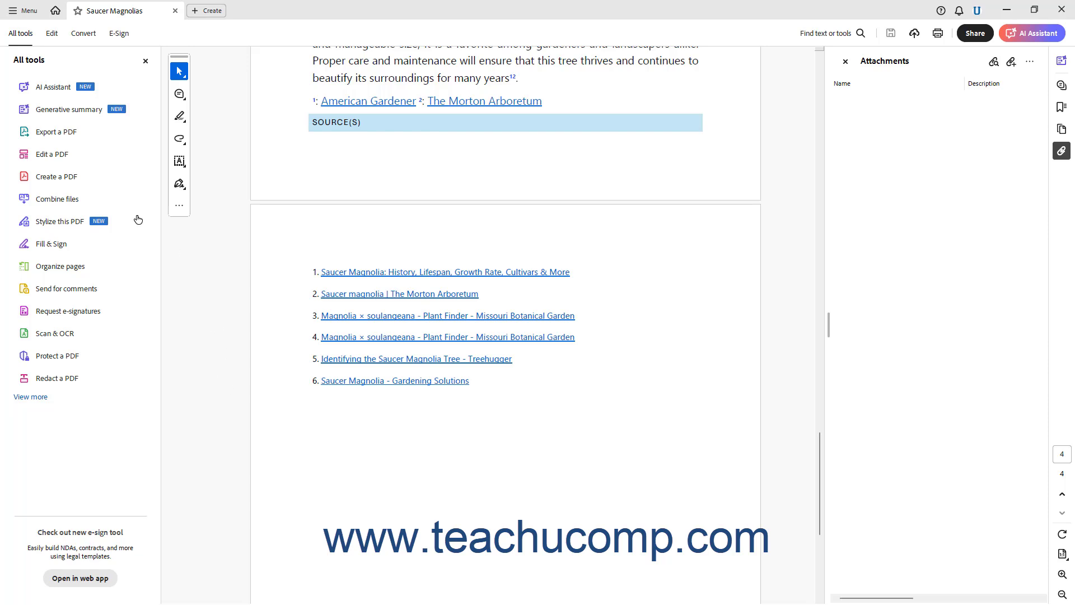
- Add a button field named "Close PDF" below the list of source links on page 4
{"action": "left_click", "coordinate": [56, 33]}
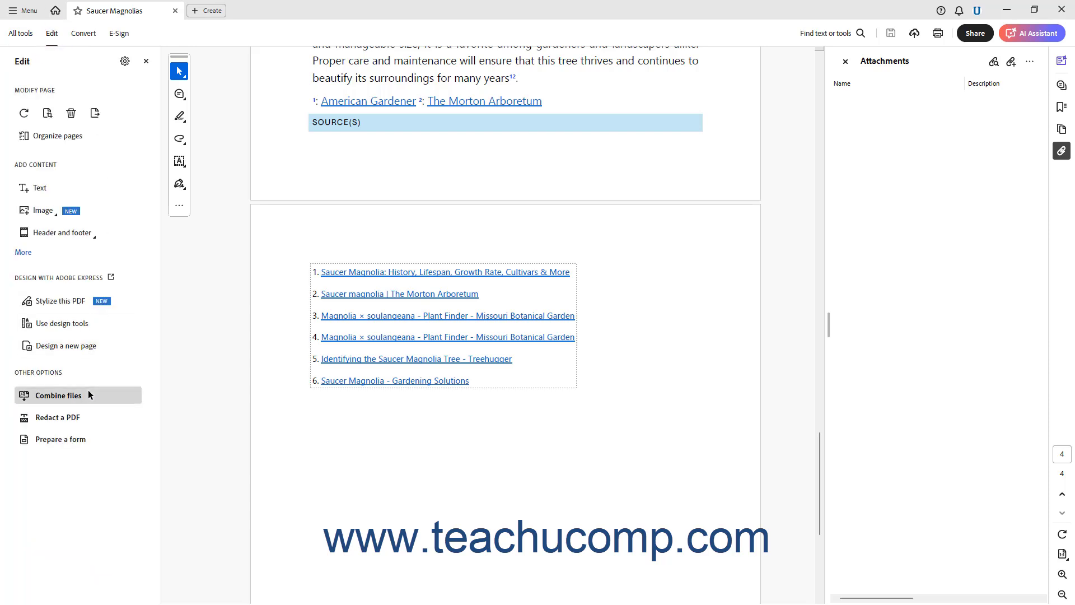
{"action": "left_click", "coordinate": [23, 252]}
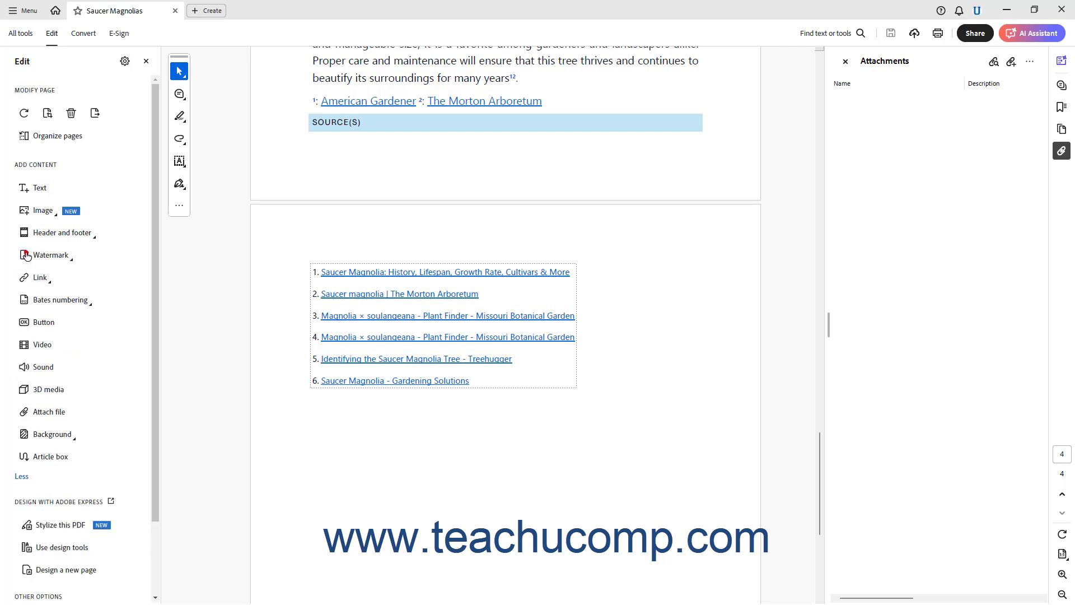
{"action": "left_click", "coordinate": [52, 325]}
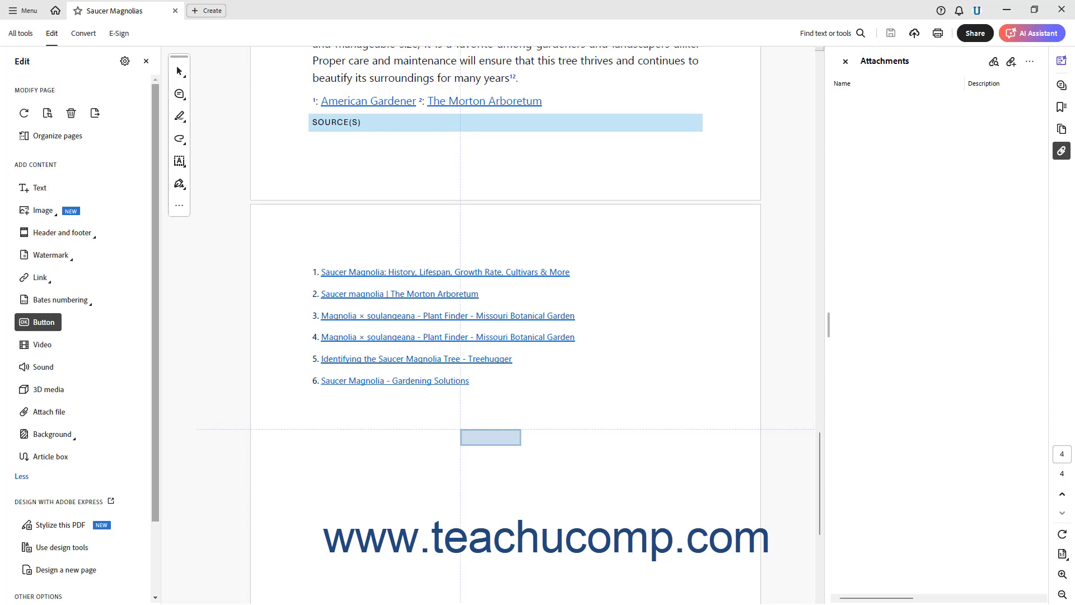
{"action": "left_click", "coordinate": [456, 429]}
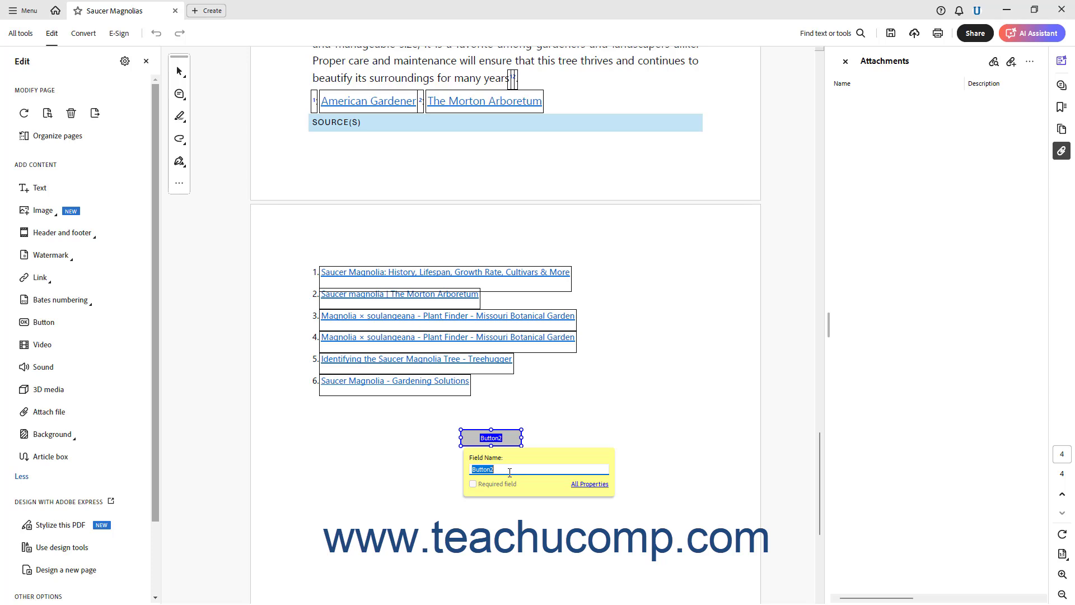
{"action": "type", "text": "Close PDF"}
{"action": "left_click", "coordinate": [583, 486]}
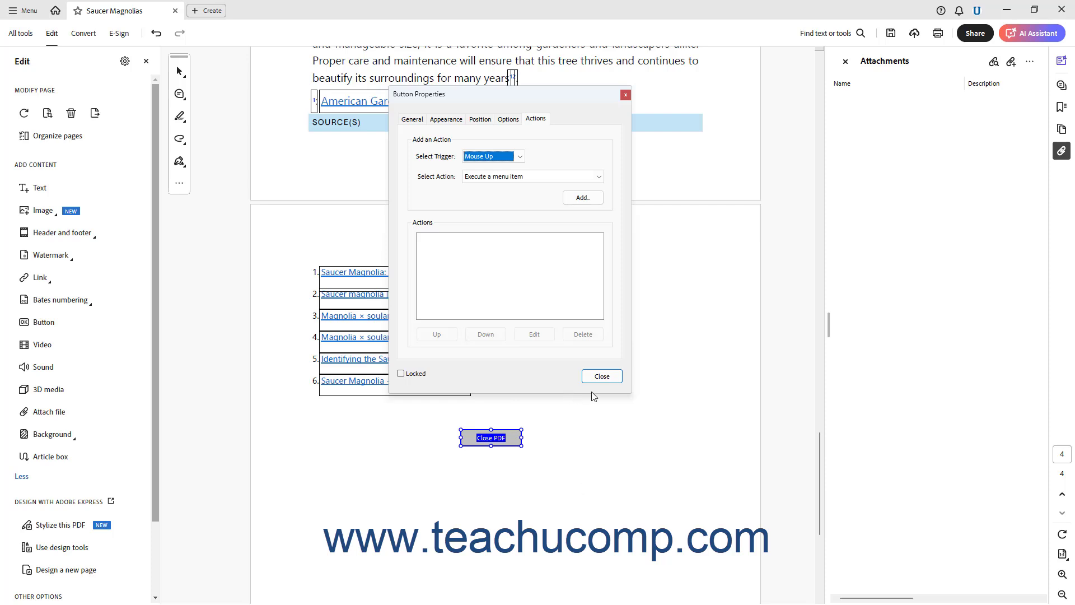
{"action": "left_click", "coordinate": [601, 377]}
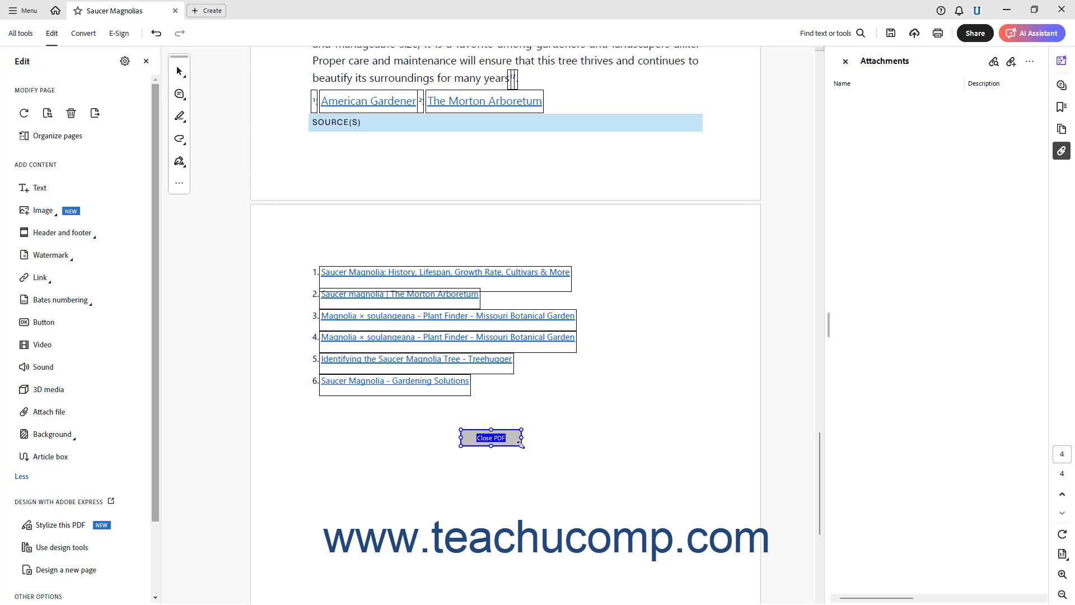
- Enlarge the Close PDF button to about 1.33 by 0.51 inches and set its tooltip to "Click here to close this PDF"
{"action": "left_click_drag", "start_coordinate": [521, 445], "coordinate": [533, 453]}
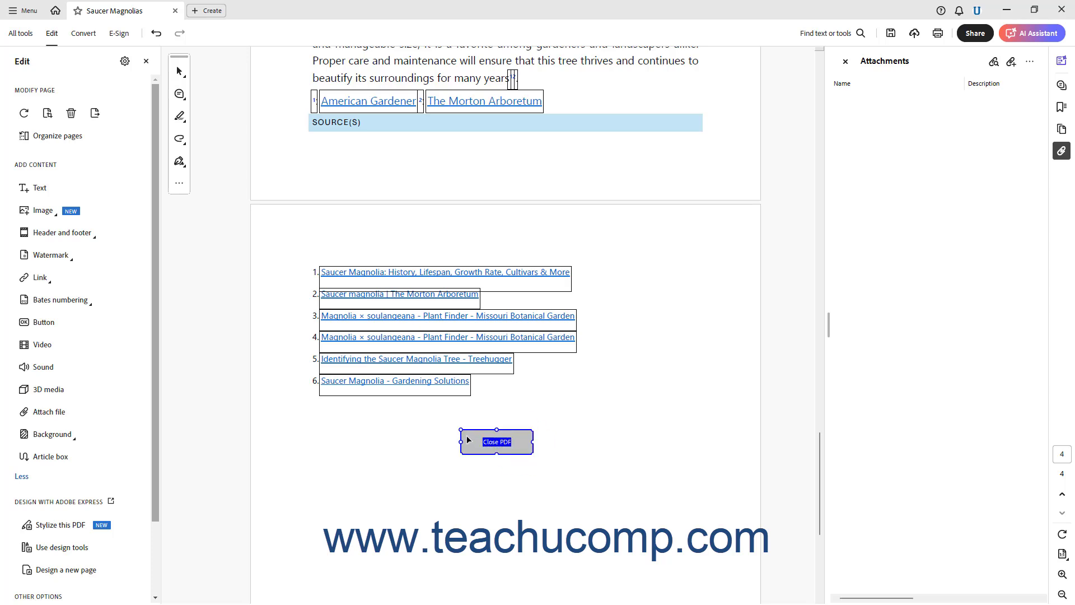
{"action": "left_click_drag", "start_coordinate": [459, 432], "coordinate": [451, 424]}
{"action": "double_click", "coordinate": [468, 435]}
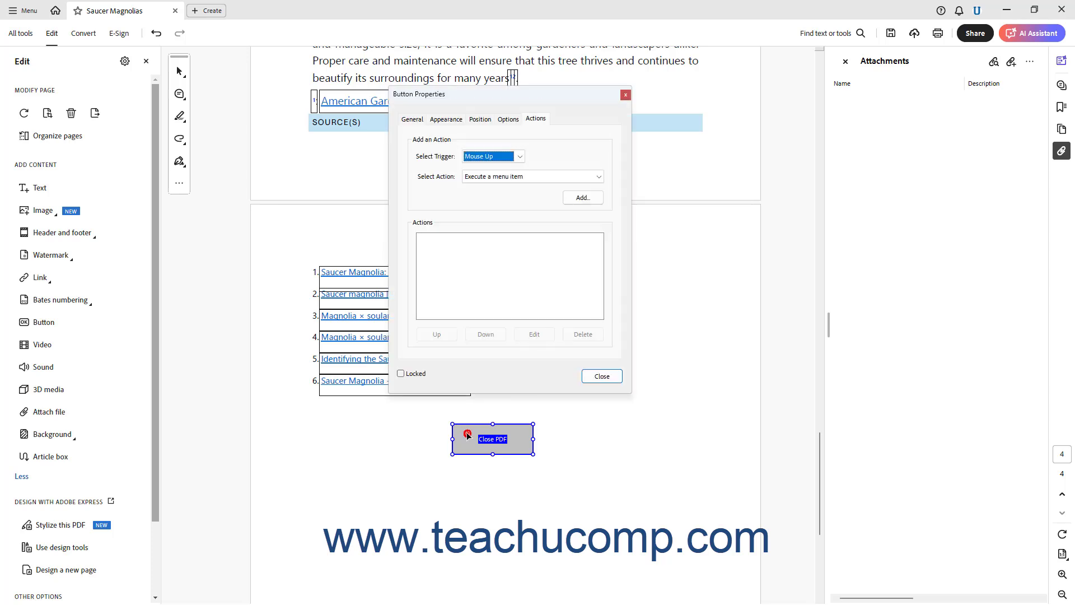
{"action": "left_click", "coordinate": [413, 121]}
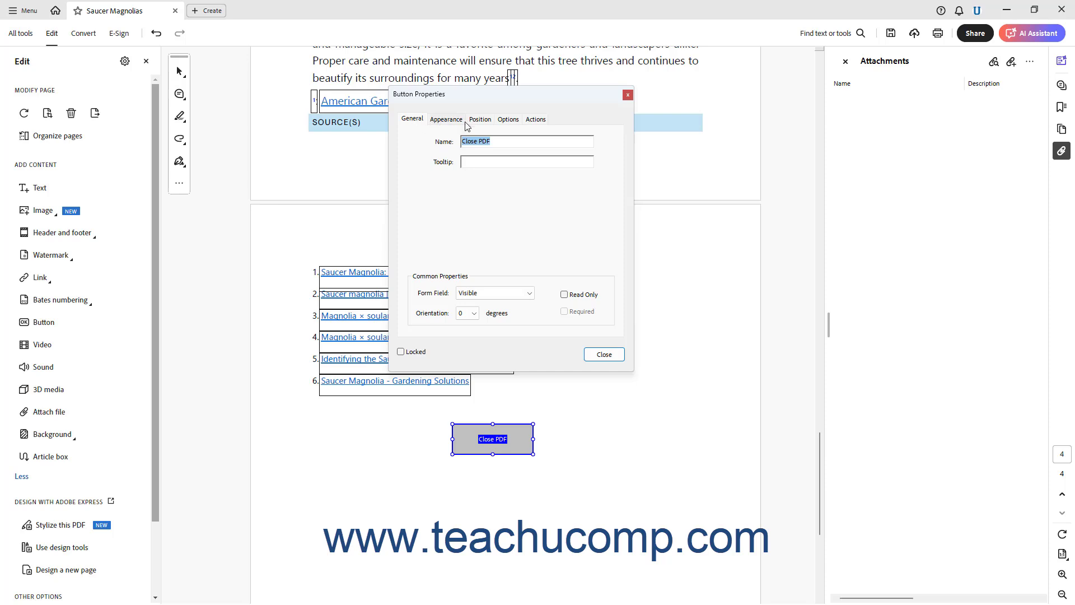
{"action": "left_click", "coordinate": [503, 141]}
{"action": "type", "text": "Click here to close this PDF"}
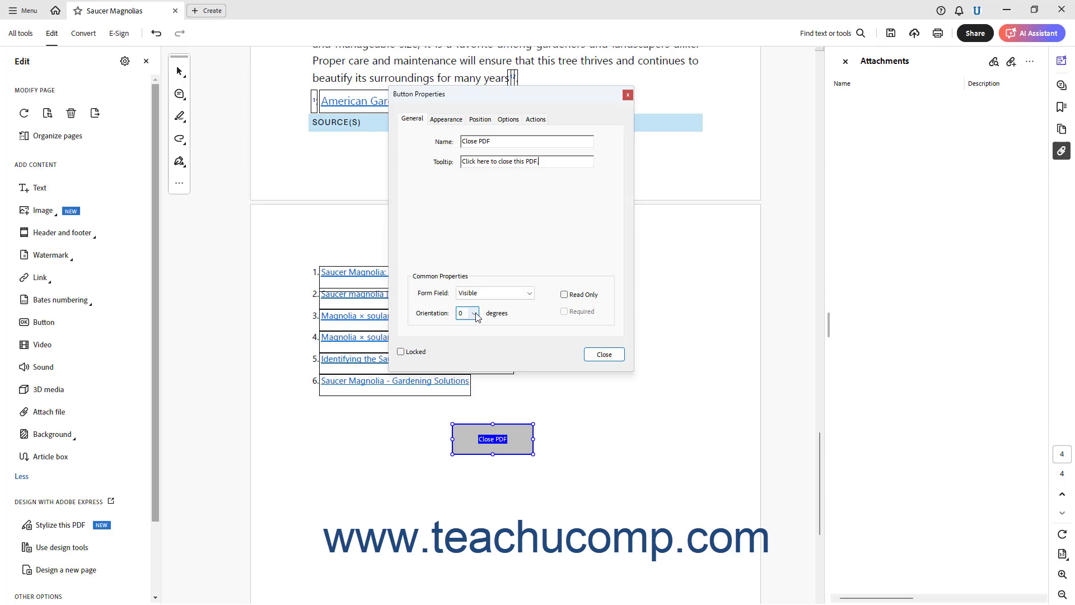
- Review the fill color, font size, text color and font choices in the button's appearance settings
{"action": "left_click", "coordinate": [446, 119]}
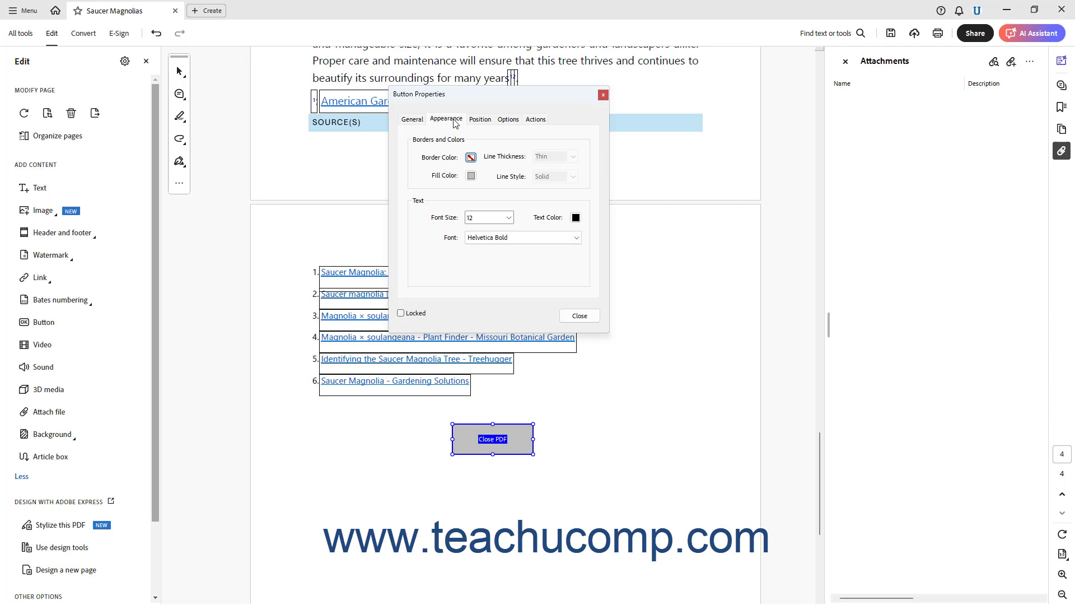
{"action": "left_click", "coordinate": [471, 176]}
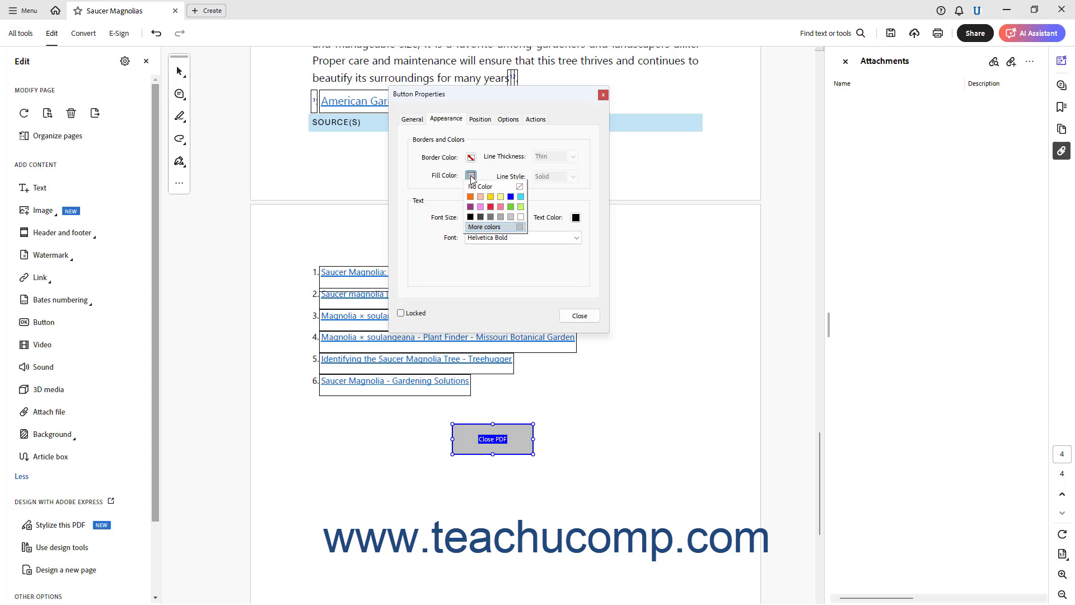
{"action": "left_click", "coordinate": [471, 177]}
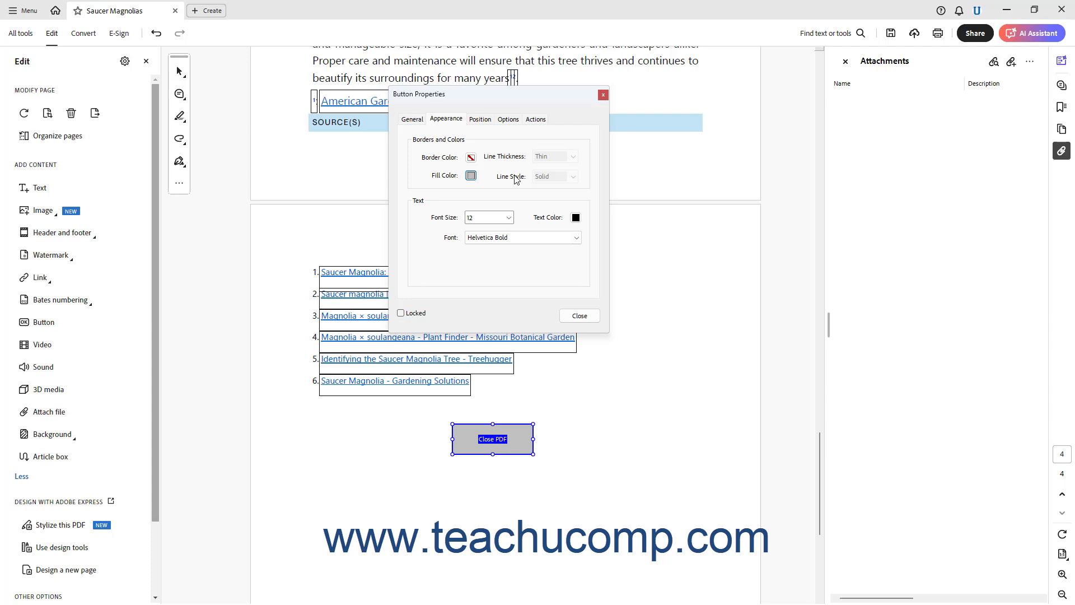
{"action": "left_click", "coordinate": [511, 217]}
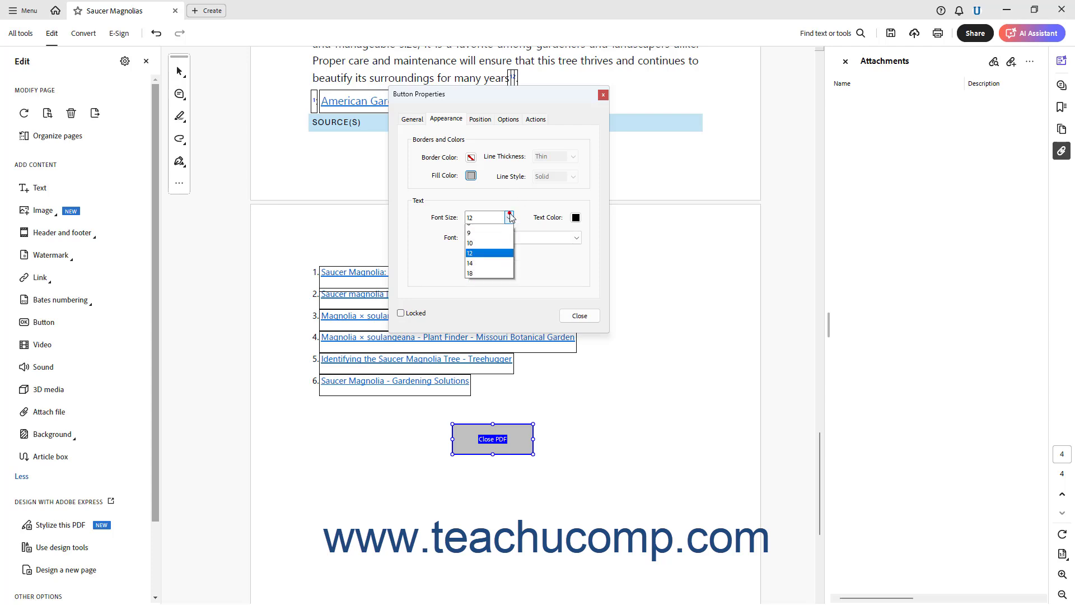
{"action": "left_click", "coordinate": [511, 218]}
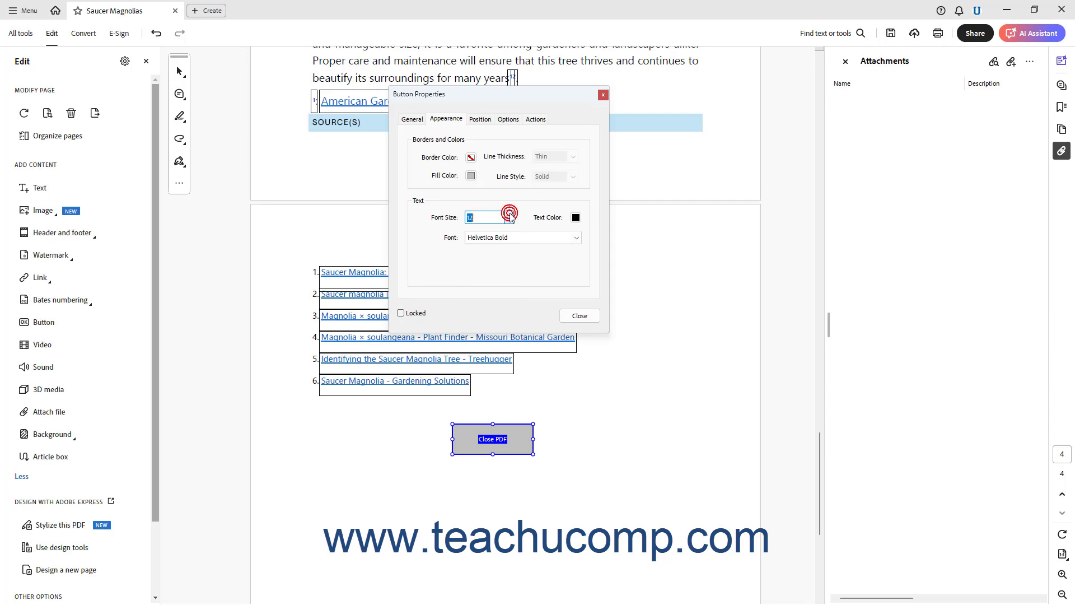
{"action": "left_click", "coordinate": [576, 217]}
{"action": "left_click", "coordinate": [575, 218]}
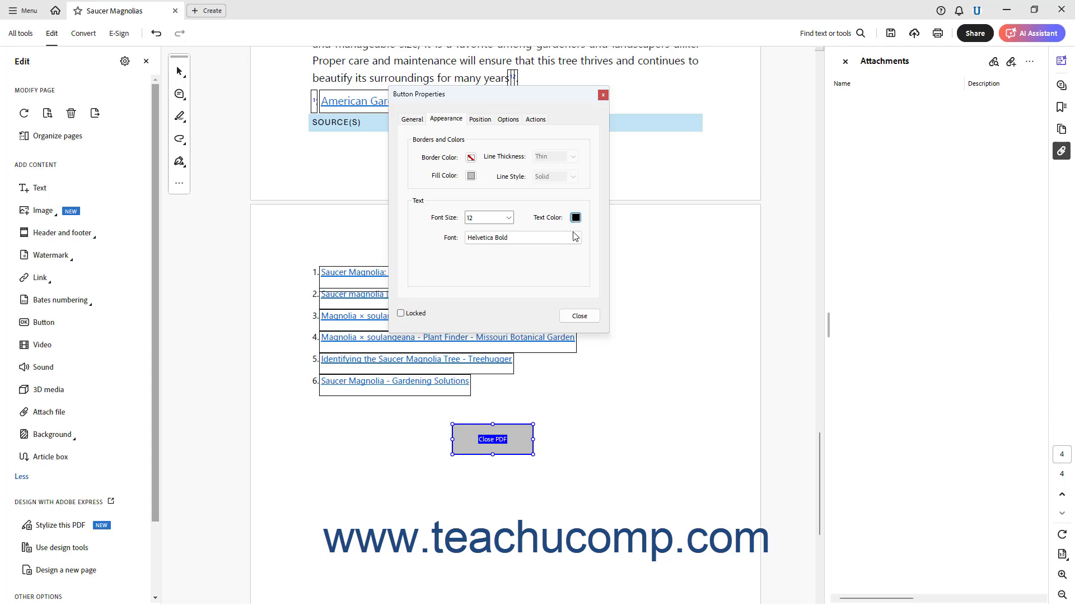
{"action": "left_click", "coordinate": [577, 238]}
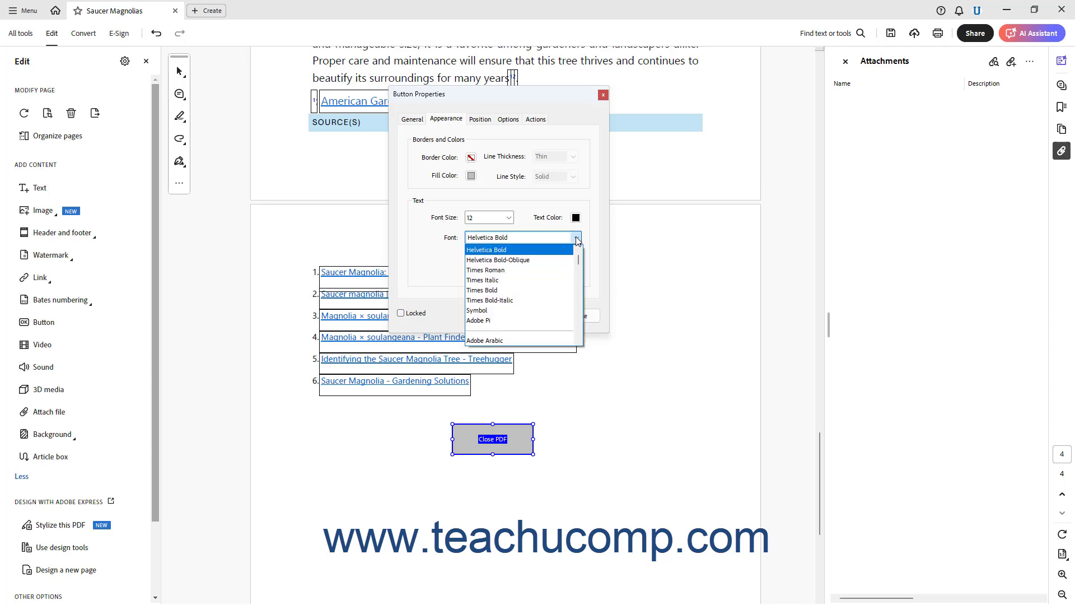
{"action": "left_click", "coordinate": [577, 238]}
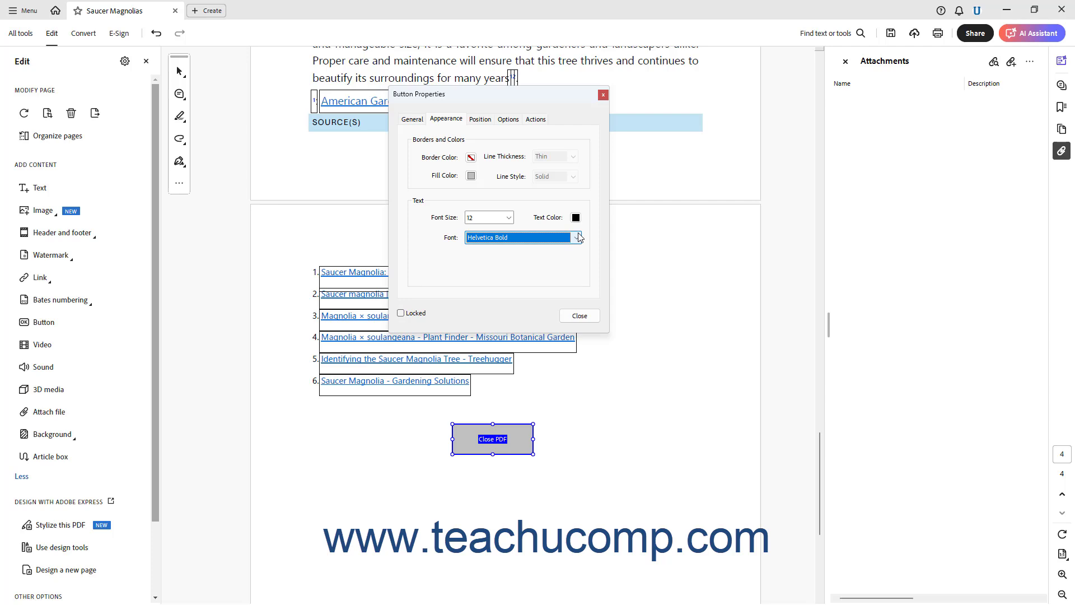
- Review the button's position units and try the option that keeps height and width fixed when the position changes
{"action": "left_click", "coordinate": [486, 122]}
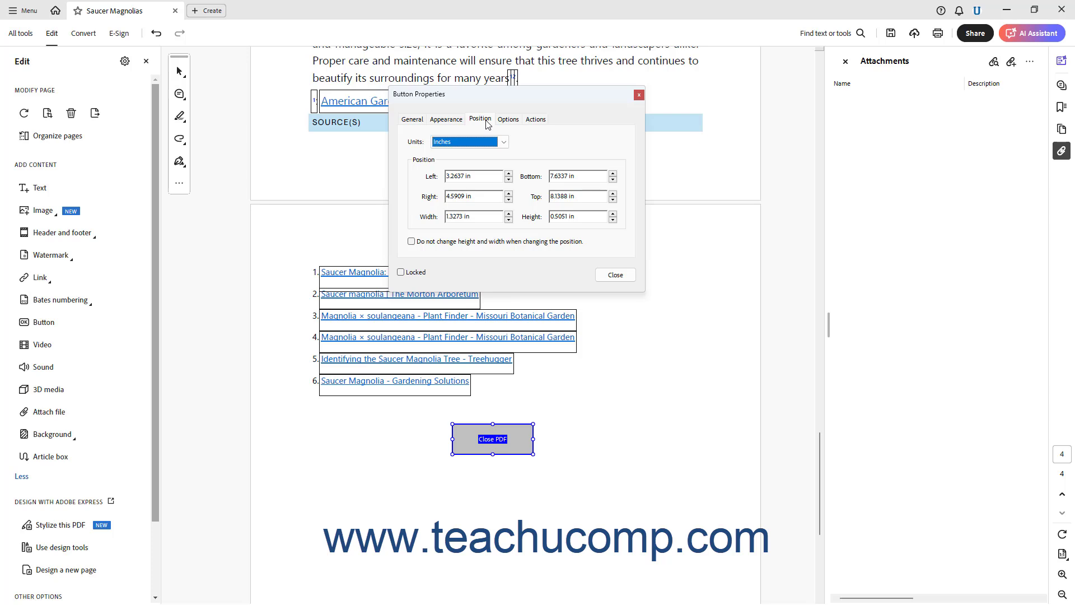
{"action": "left_click", "coordinate": [504, 142]}
{"action": "left_click", "coordinate": [504, 144]}
{"action": "left_click", "coordinate": [444, 244]}
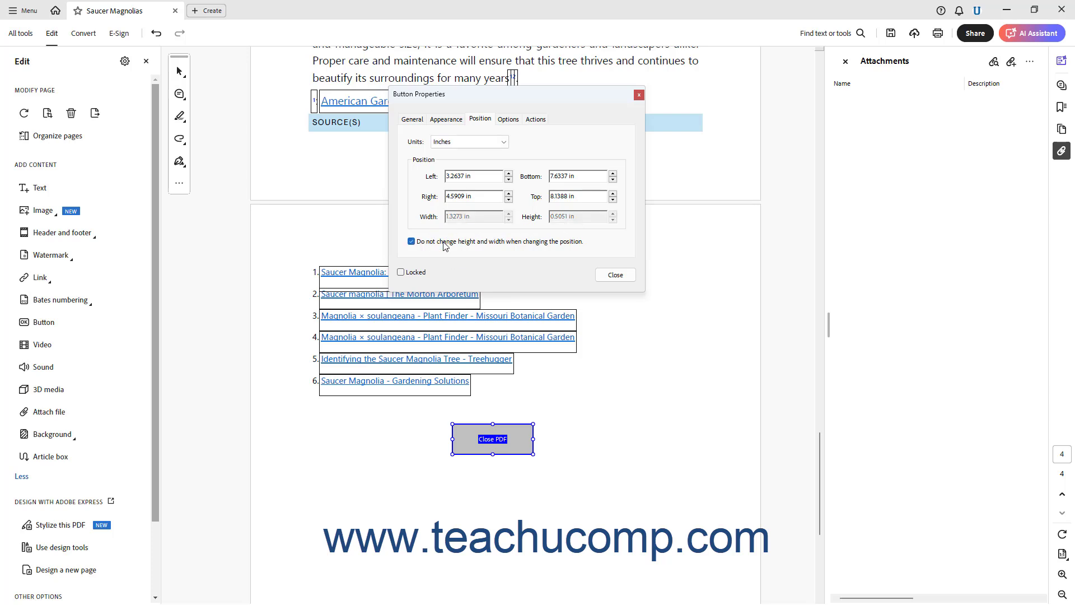
{"action": "left_click", "coordinate": [444, 244]}
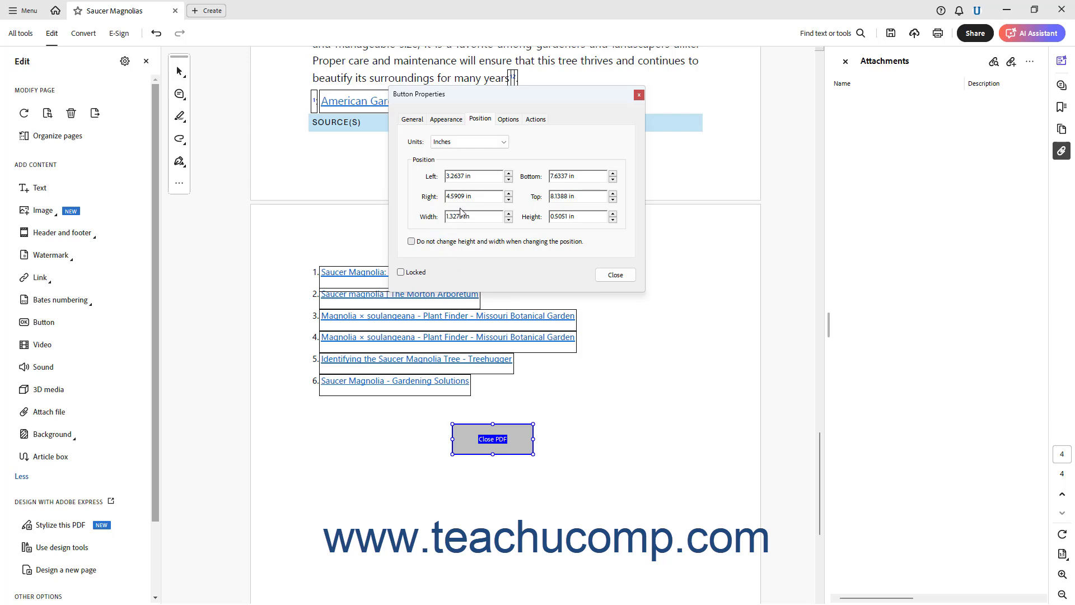
- Set the button's layout to "Icon left, label right"
{"action": "left_click", "coordinate": [511, 120]}
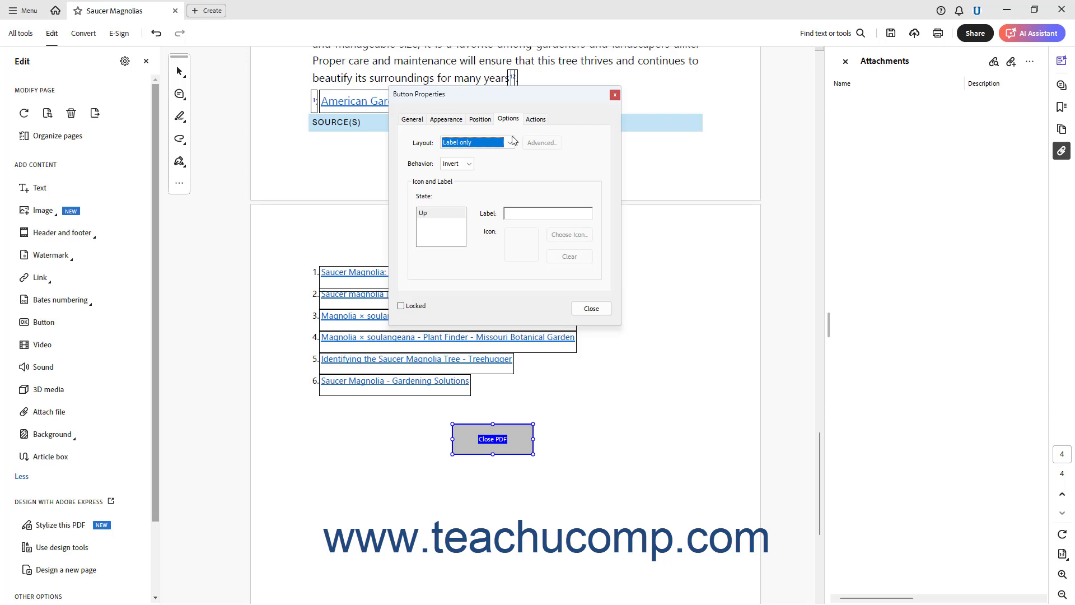
{"action": "left_click", "coordinate": [511, 145]}
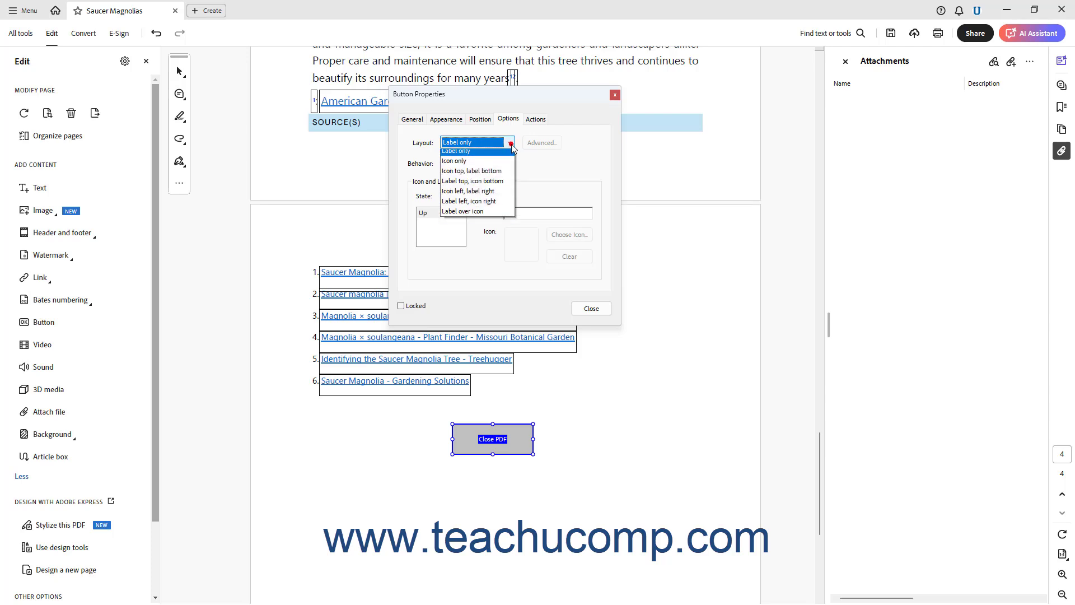
{"action": "left_click", "coordinate": [481, 194]}
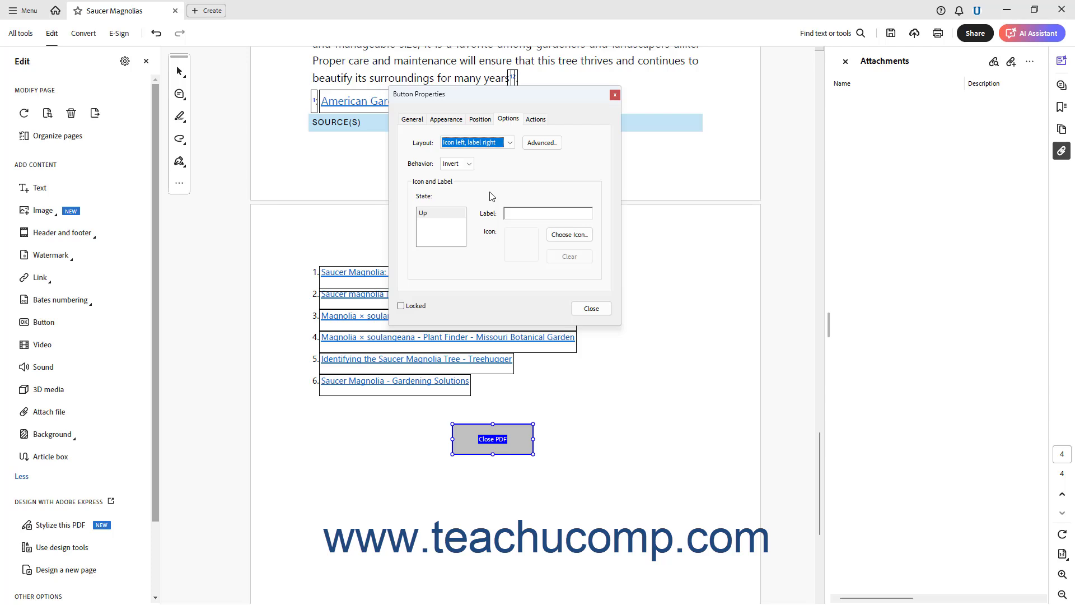
- Set the icon placement to always scale proportionally, fit to bounds, and offset the icon to (15, 56)
{"action": "left_click", "coordinate": [542, 143]}
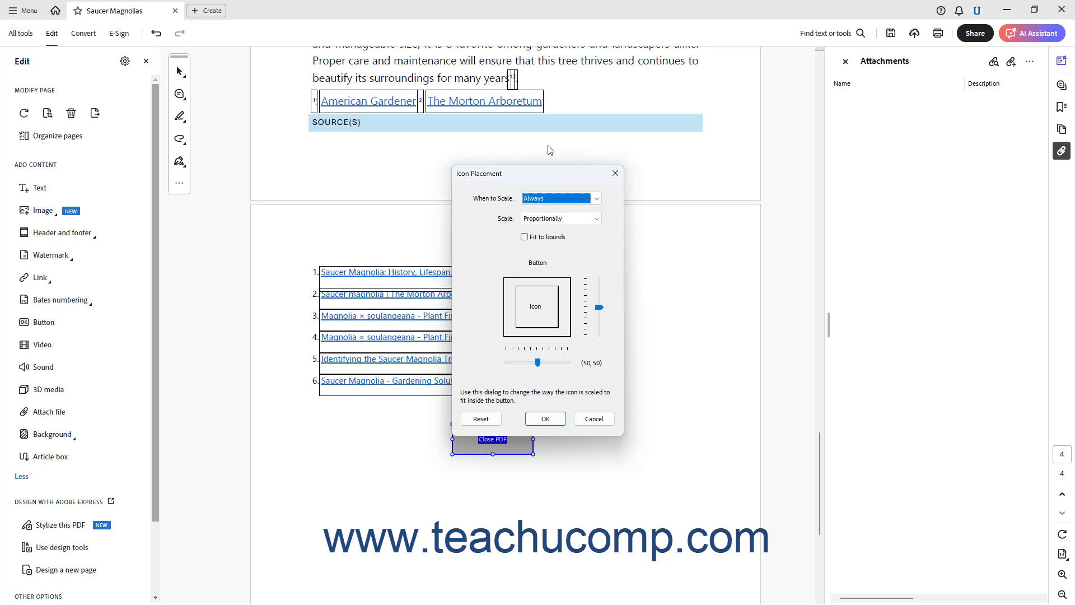
{"action": "left_click", "coordinate": [597, 202]}
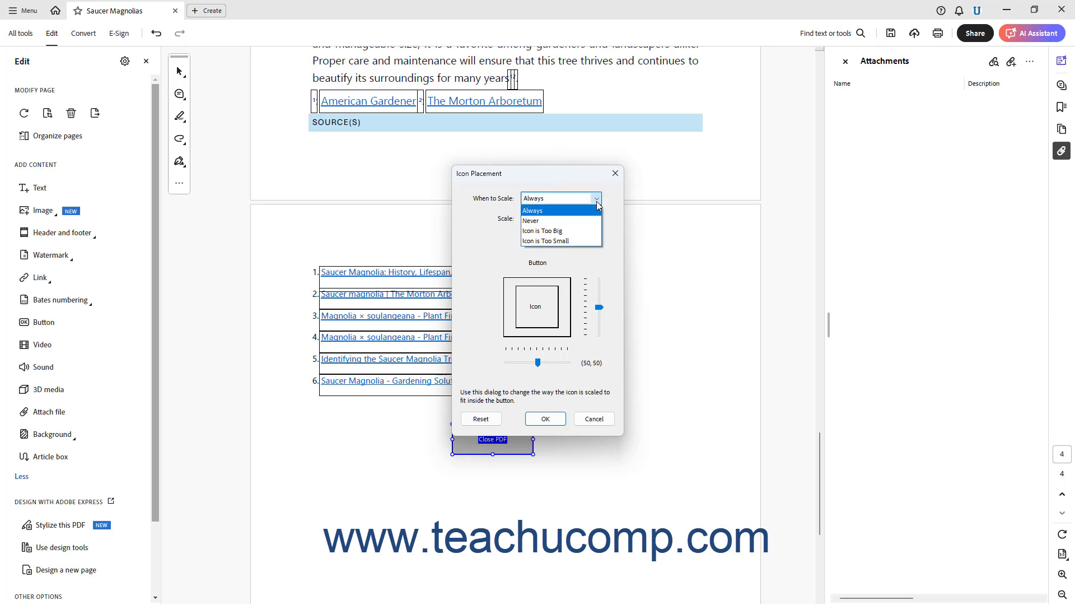
{"action": "left_click", "coordinate": [597, 201]}
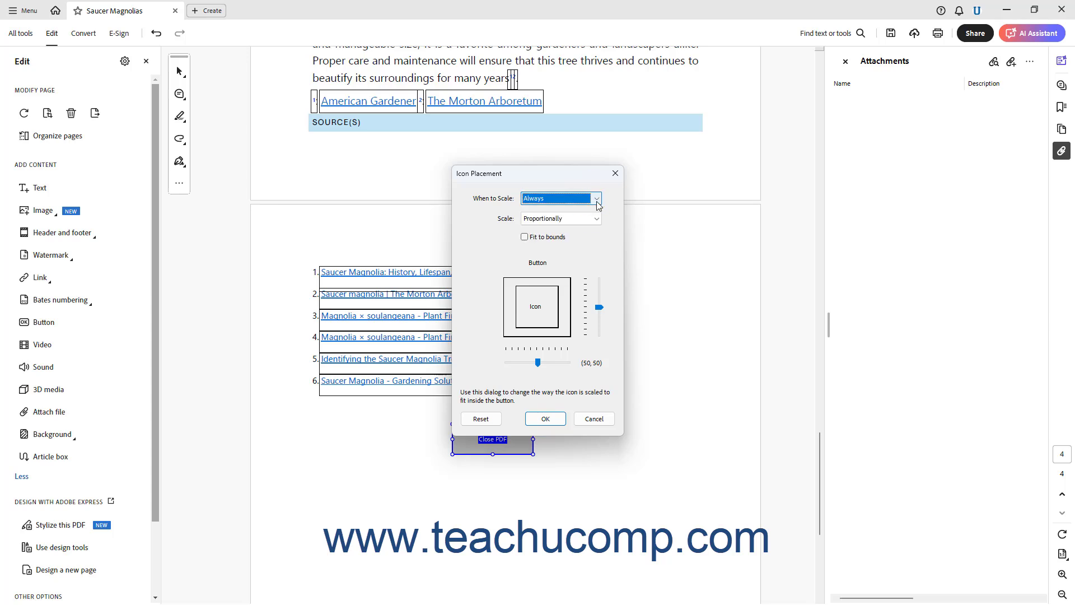
{"action": "left_click", "coordinate": [598, 219]}
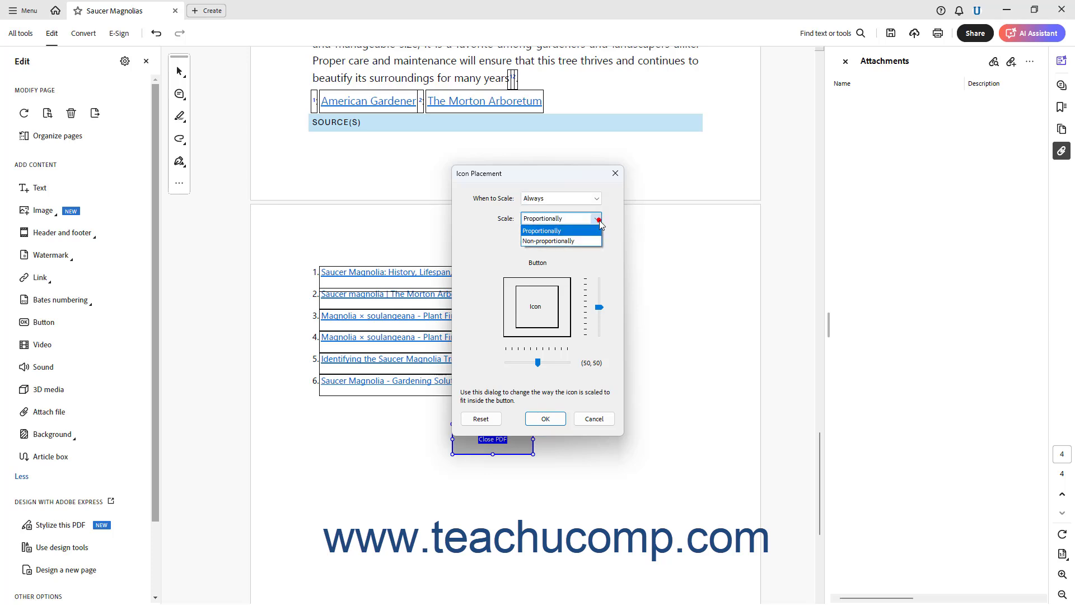
{"action": "left_click", "coordinate": [598, 219]}
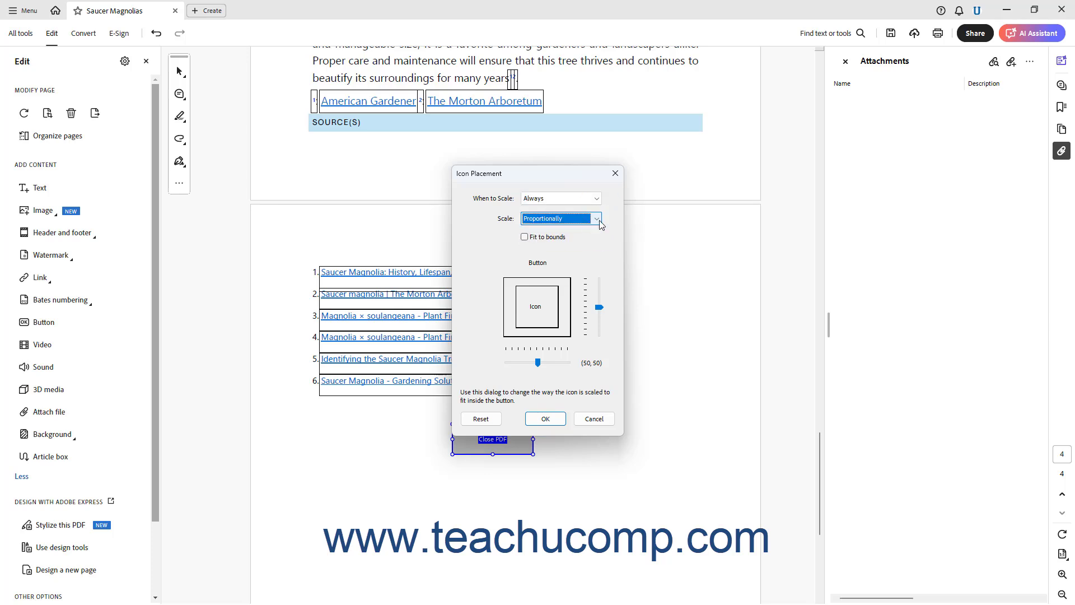
{"action": "left_click", "coordinate": [549, 238]}
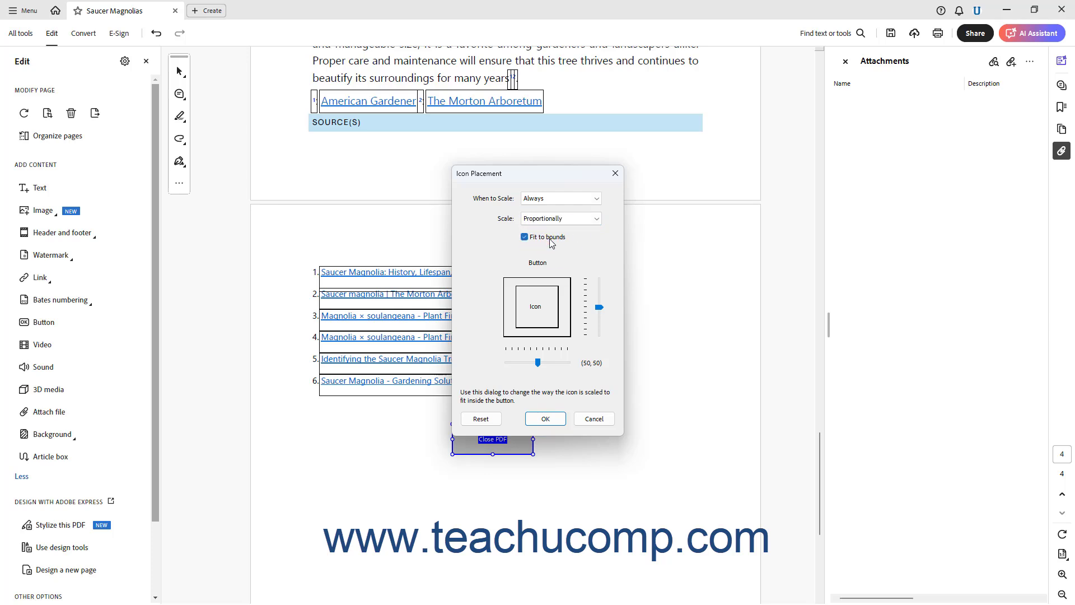
{"action": "left_click", "coordinate": [599, 308]}
{"action": "left_click_drag", "start_coordinate": [600, 310], "coordinate": [599, 303]}
{"action": "left_click_drag", "start_coordinate": [537, 362], "coordinate": [516, 363]}
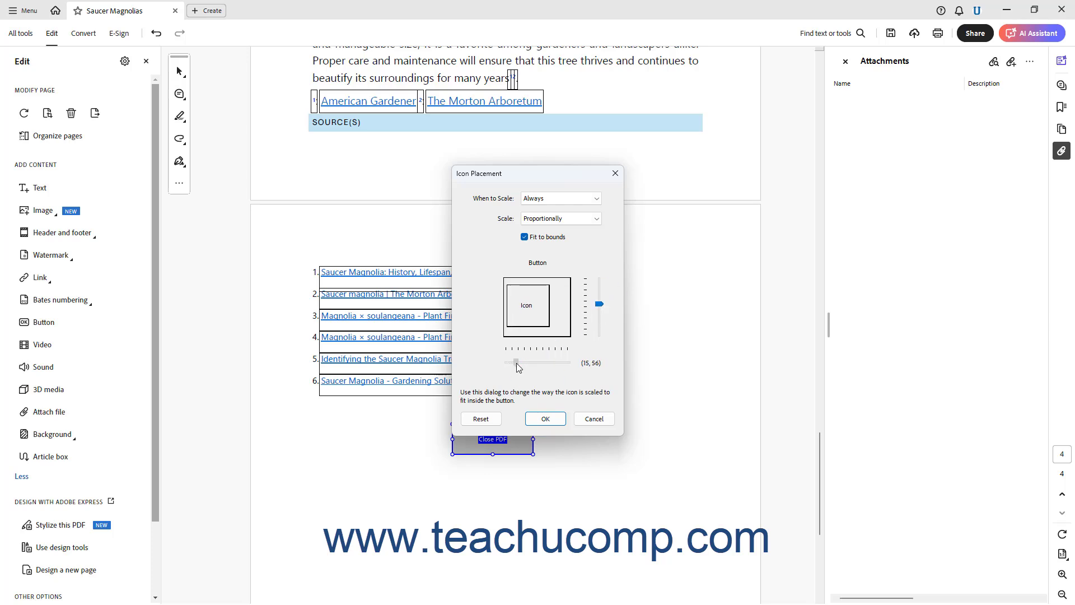
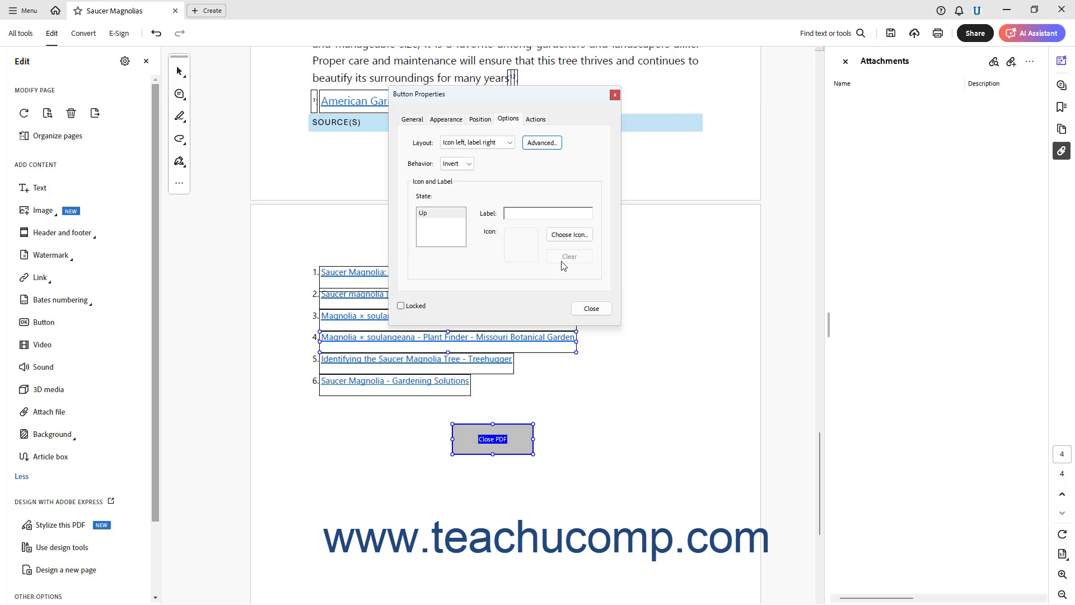
- Review the button's behavior choices and set the label for its Up state to "Close PDF"
{"action": "left_click", "coordinate": [469, 163]}
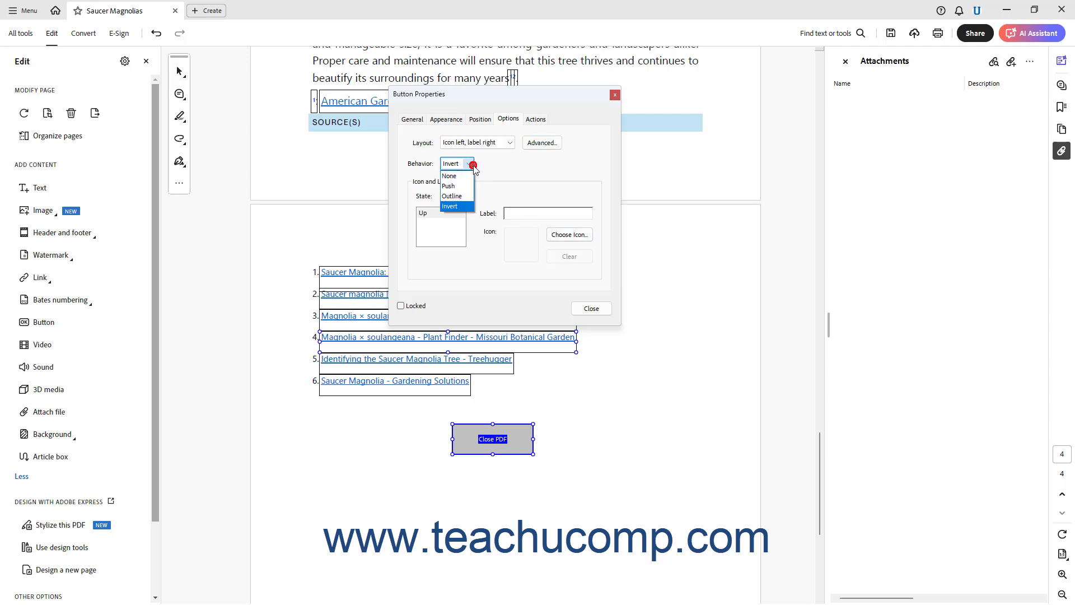
{"action": "left_click", "coordinate": [470, 163]}
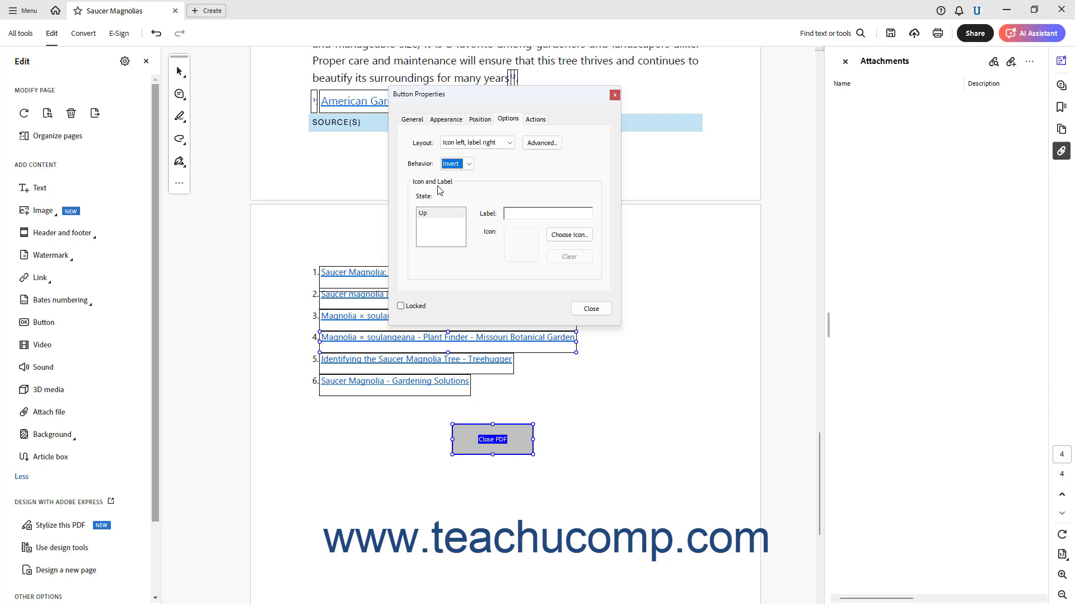
{"action": "left_click", "coordinate": [441, 215]}
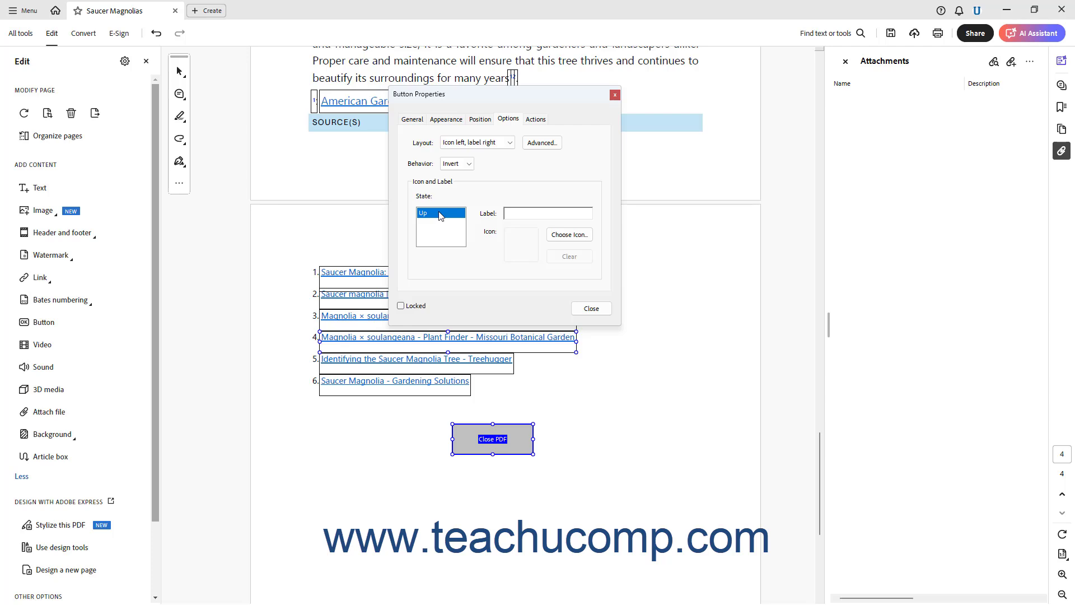
{"action": "left_click", "coordinate": [531, 213]}
{"action": "type", "text": "Close PDF"}
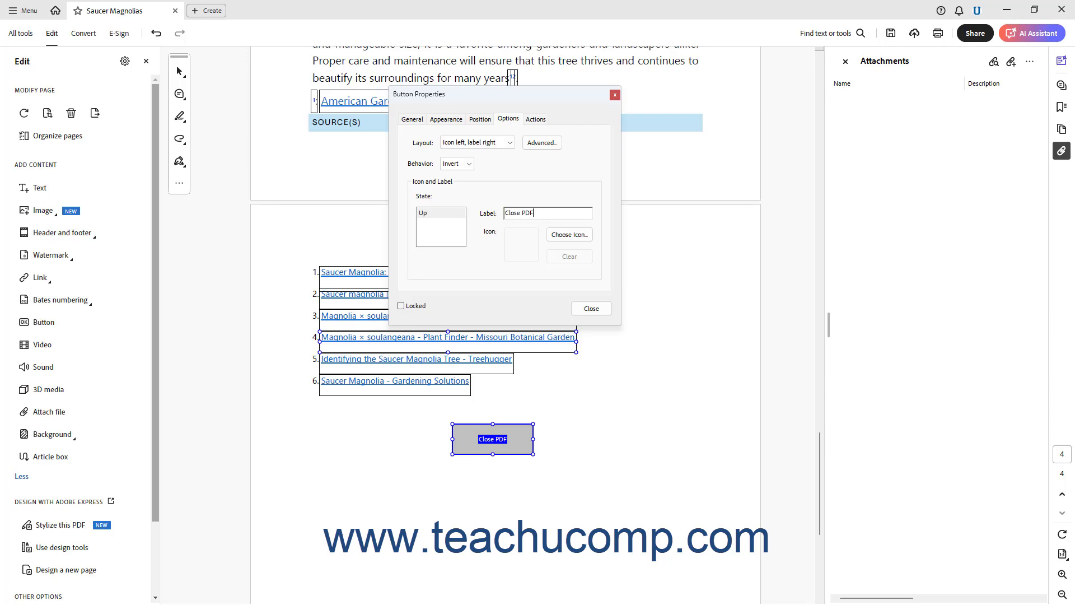
- Set ArrowIcon.png from the Pictures folder as the button's icon
{"action": "left_click", "coordinate": [569, 235]}
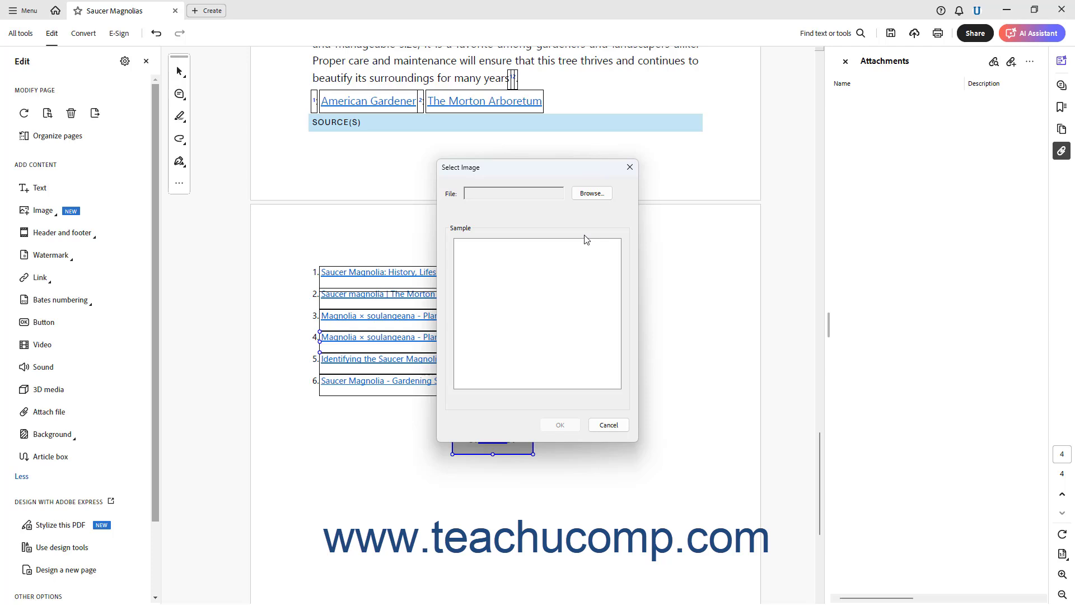
{"action": "left_click", "coordinate": [592, 193]}
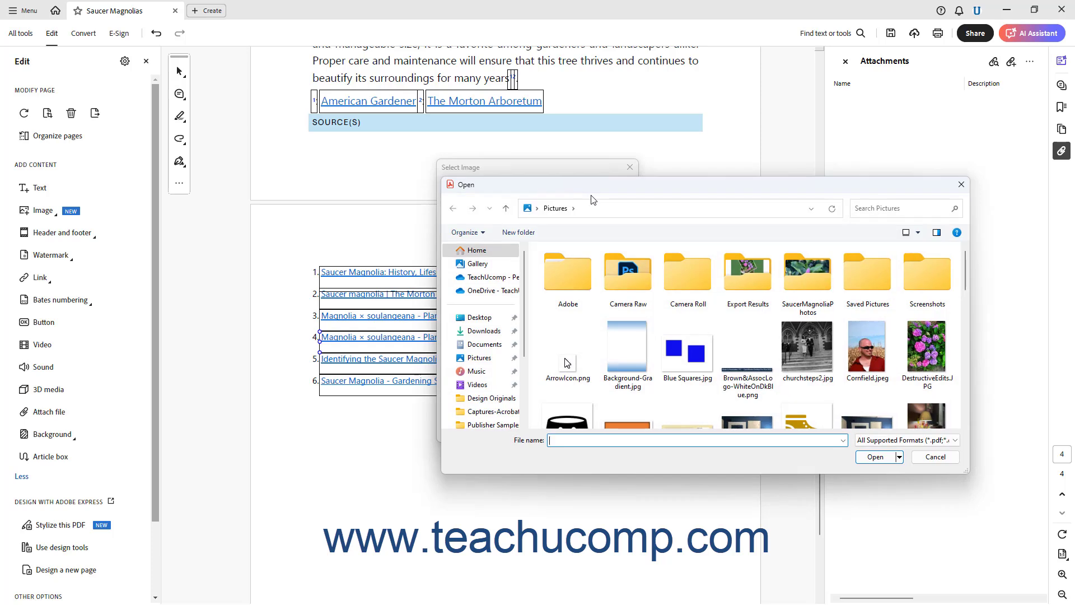
{"action": "left_click", "coordinate": [901, 444]}
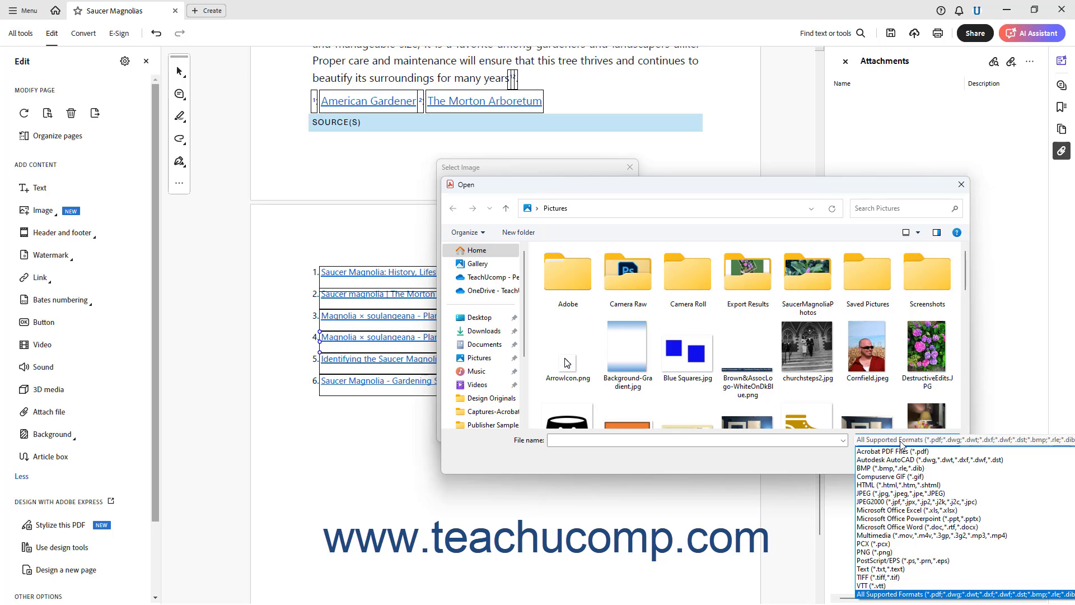
{"action": "left_click", "coordinate": [902, 442]}
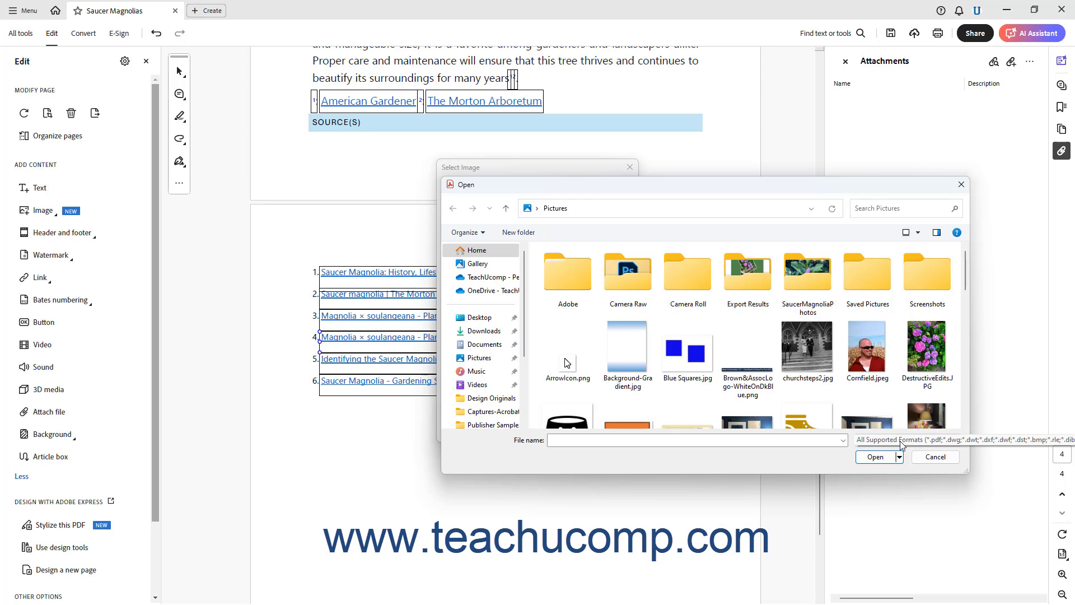
{"action": "left_click", "coordinate": [566, 364]}
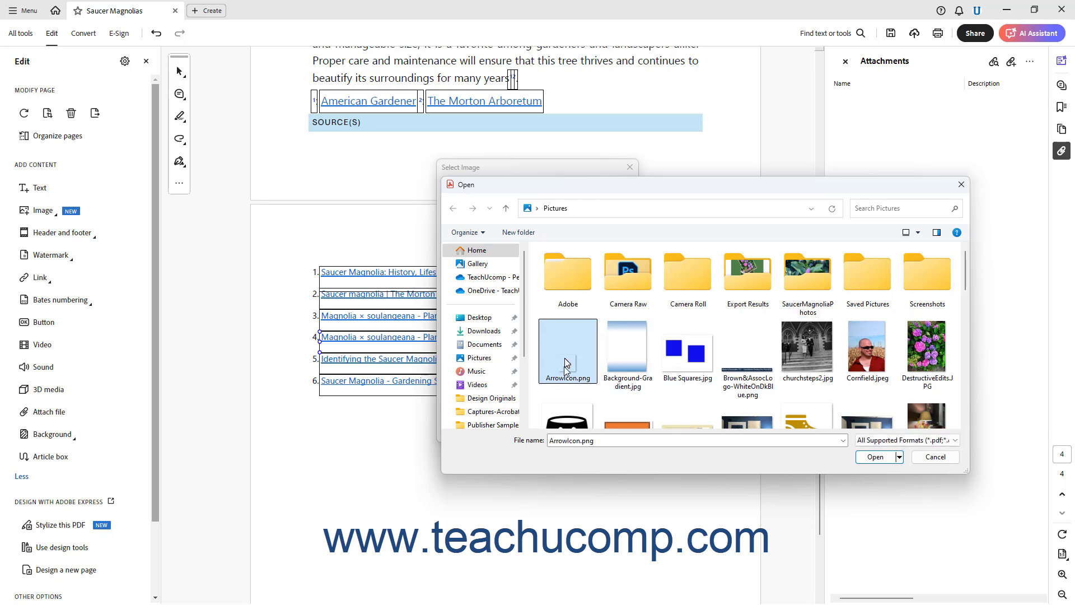
{"action": "left_click", "coordinate": [864, 457]}
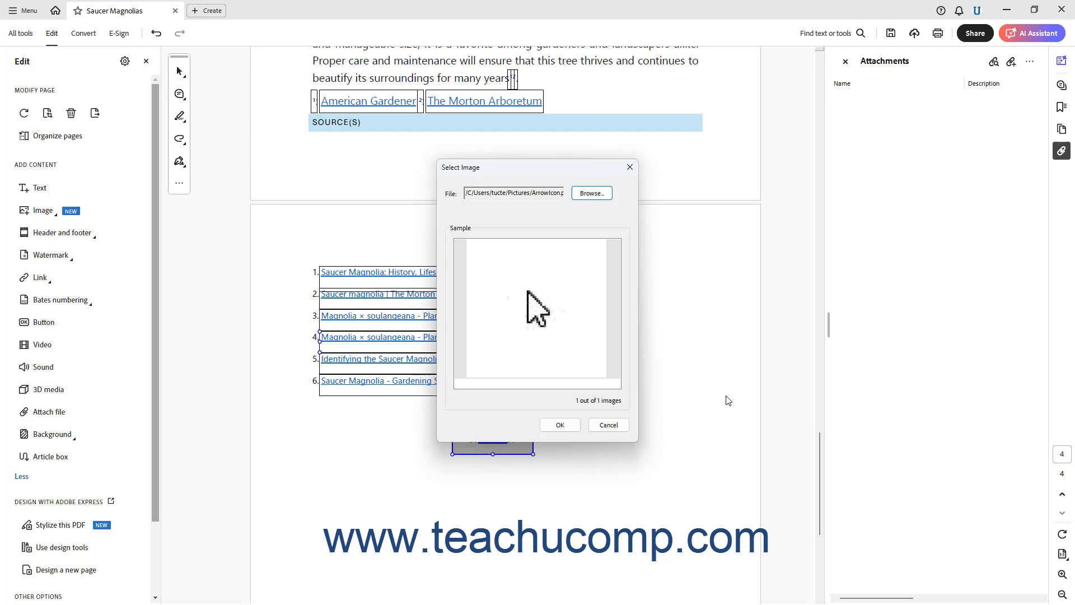
{"action": "left_click", "coordinate": [564, 427]}
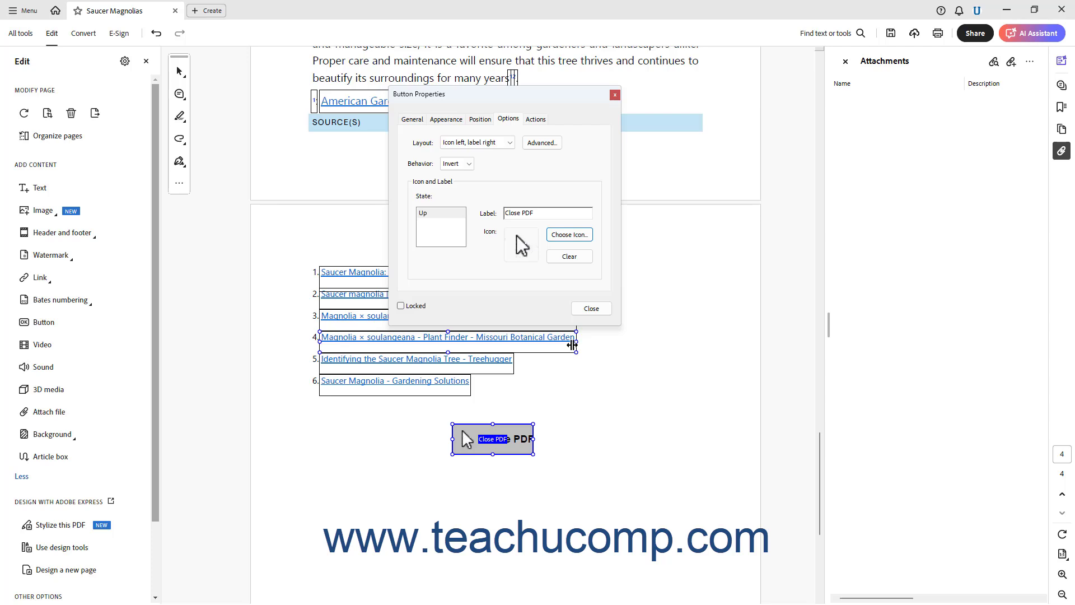
- Try the Push behavior for the button and restore Invert
{"action": "left_click", "coordinate": [469, 164]}
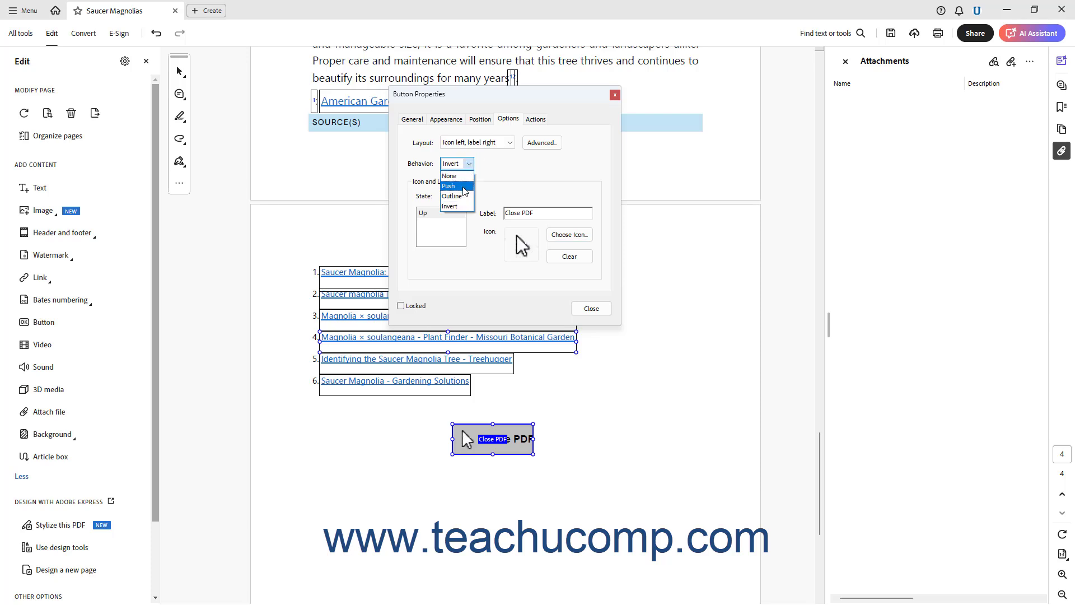
{"action": "left_click", "coordinate": [463, 187]}
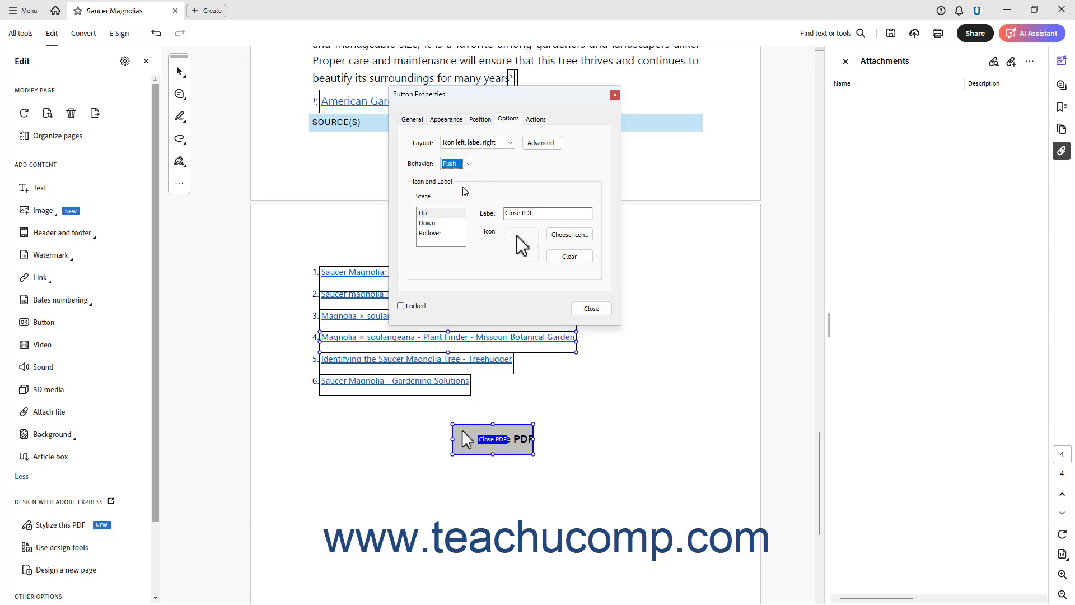
{"action": "left_click", "coordinate": [470, 164]}
{"action": "left_click", "coordinate": [461, 207]}
- Add a Mouse Up action to the button that executes the "Close file" menu item, and finish its properties
{"action": "left_click", "coordinate": [536, 119]}
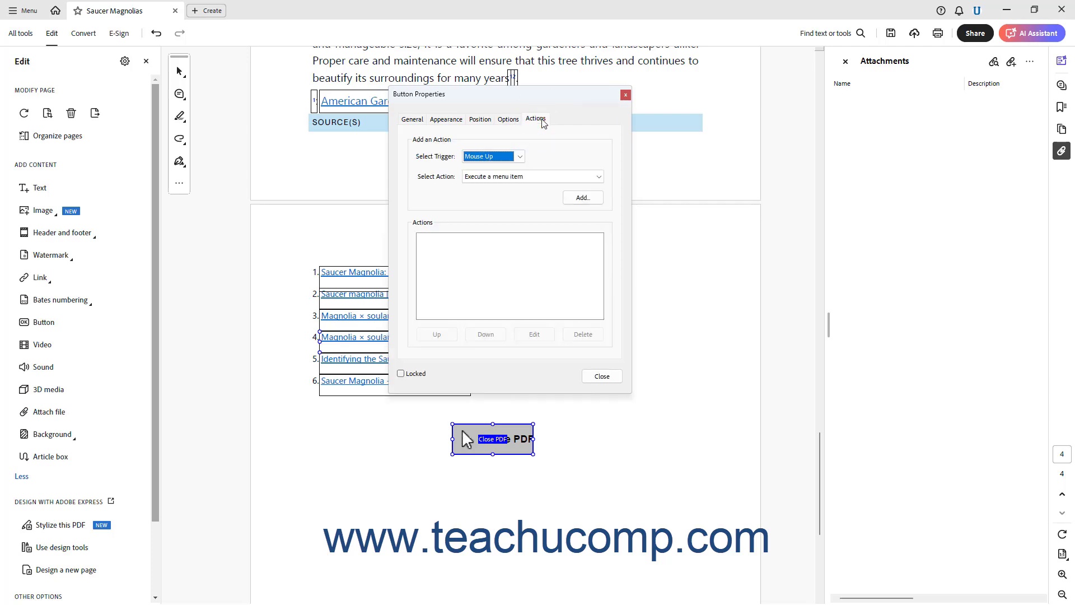
{"action": "left_click", "coordinate": [521, 159]}
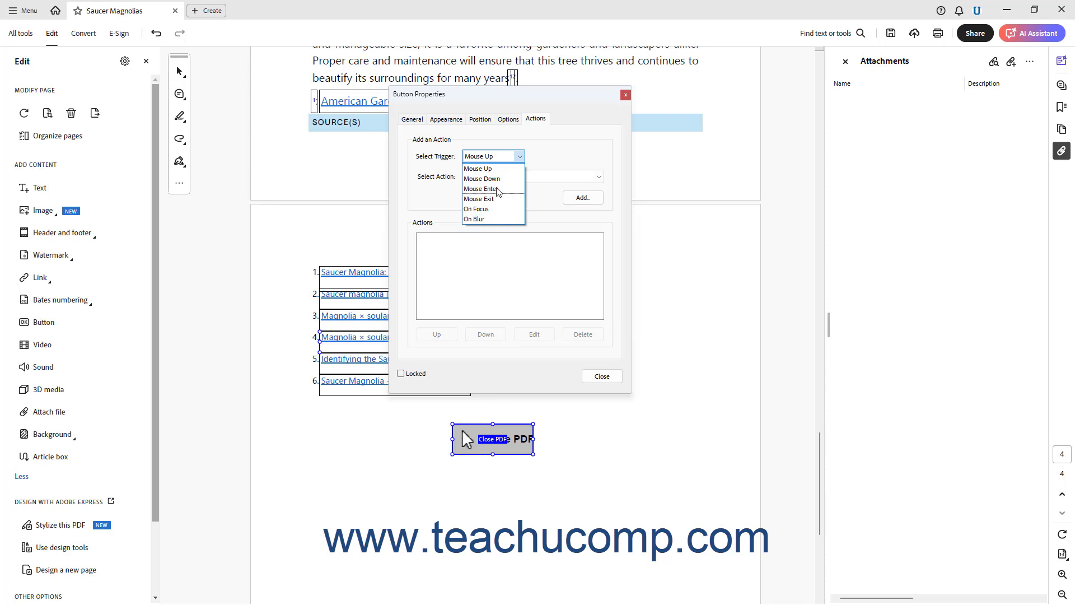
{"action": "left_click", "coordinate": [497, 169]}
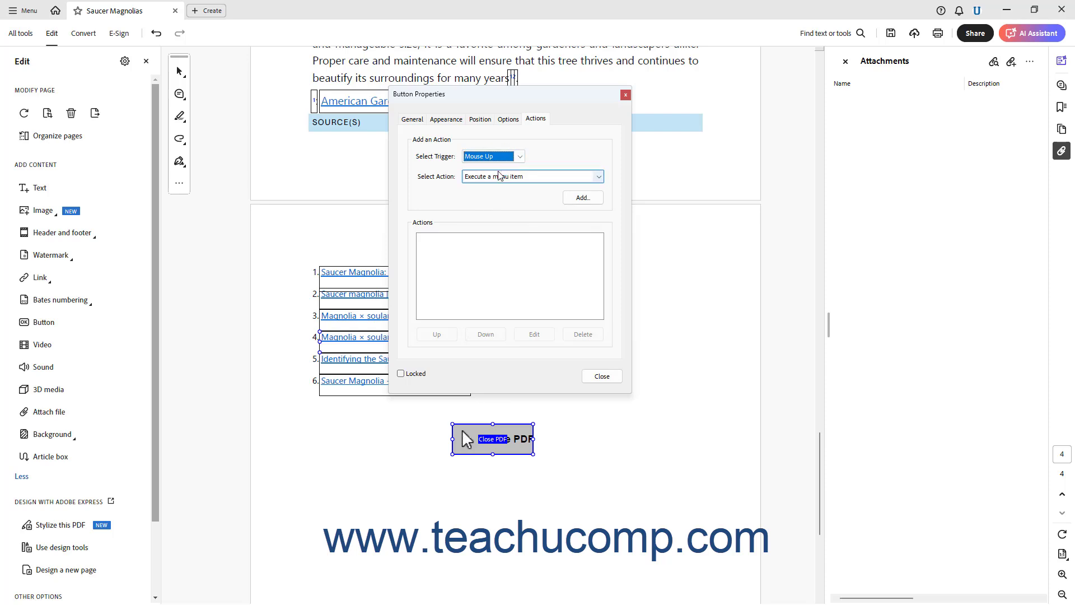
{"action": "left_click", "coordinate": [599, 177]}
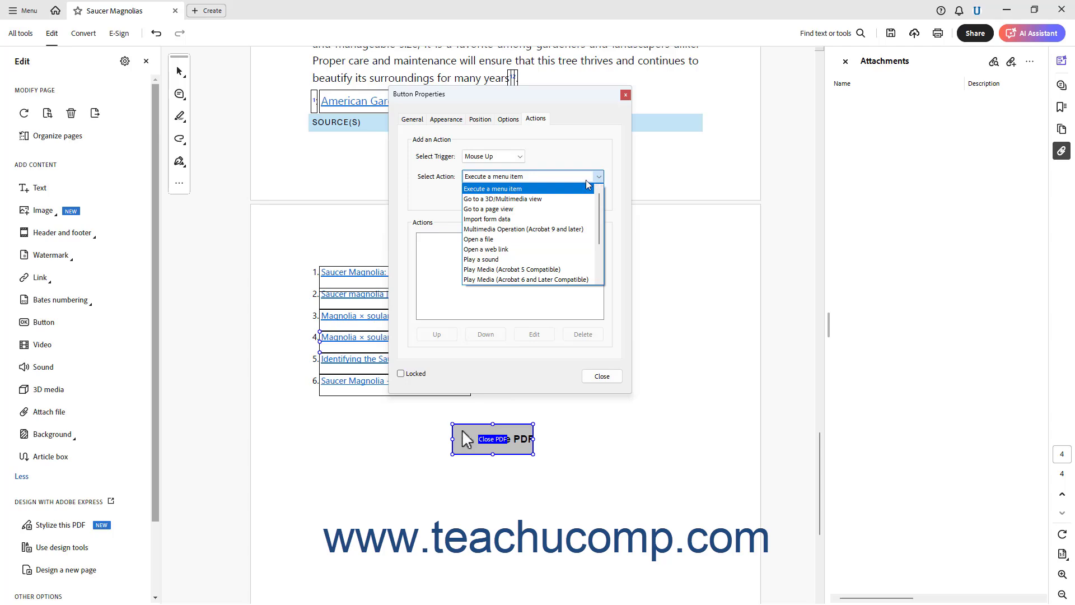
{"action": "left_click", "coordinate": [555, 192]}
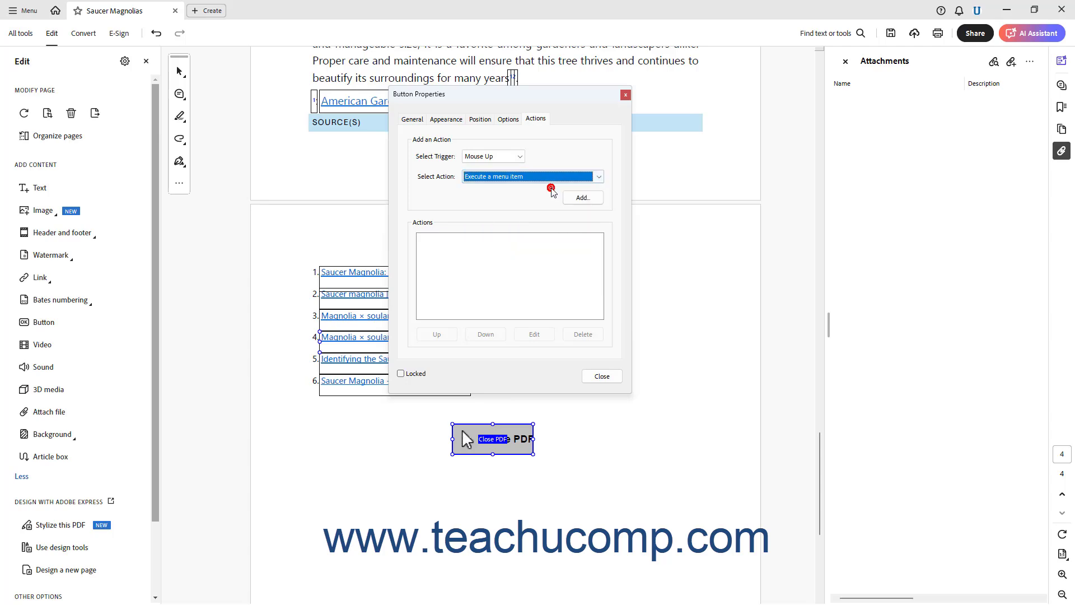
{"action": "left_click", "coordinate": [582, 198]}
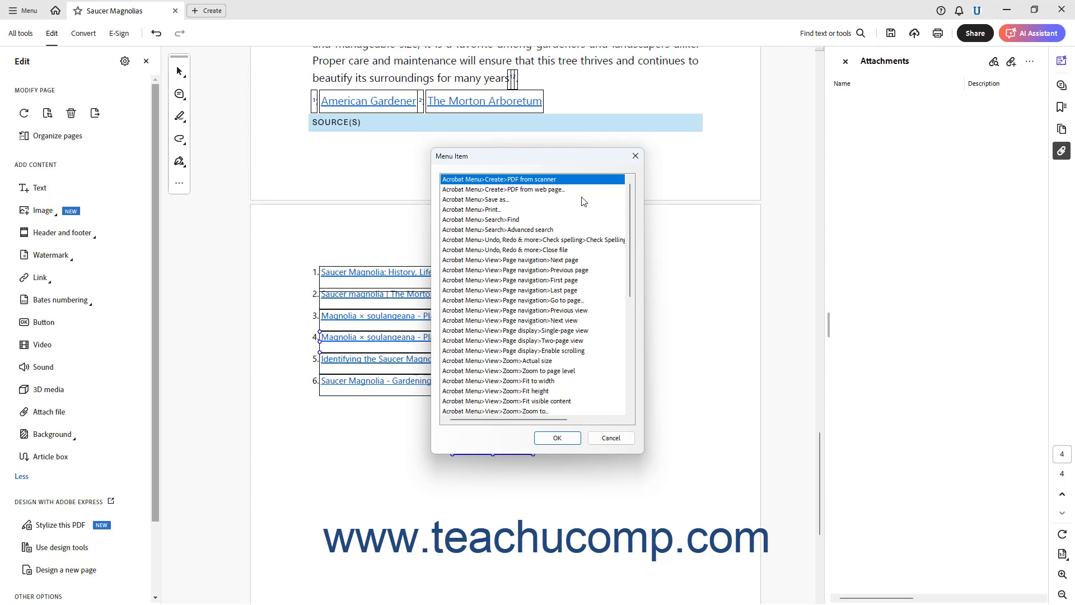
{"action": "left_click", "coordinate": [557, 250]}
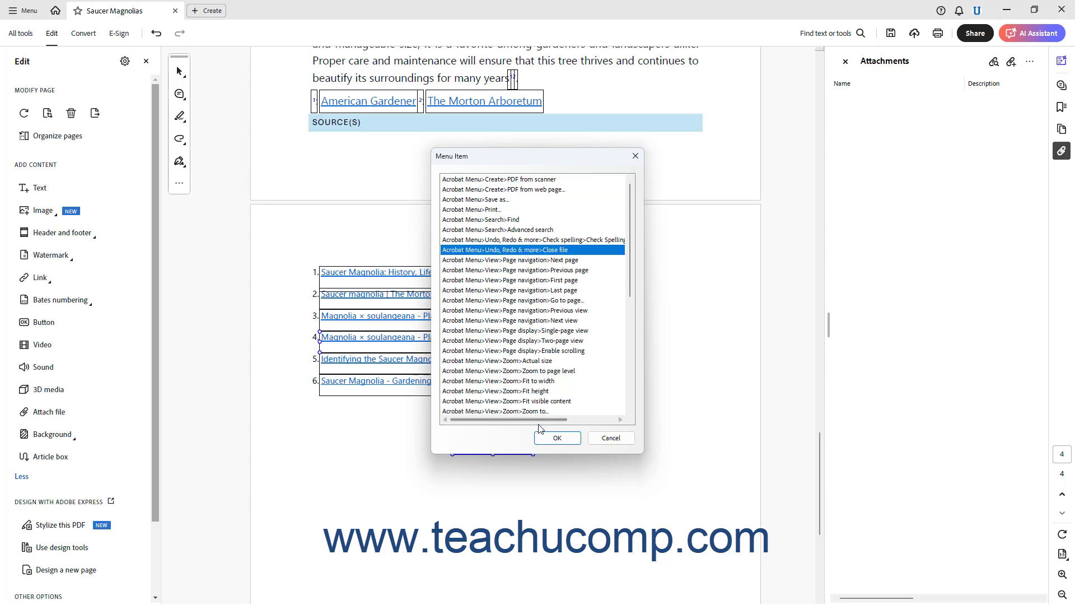
{"action": "left_click", "coordinate": [556, 437]}
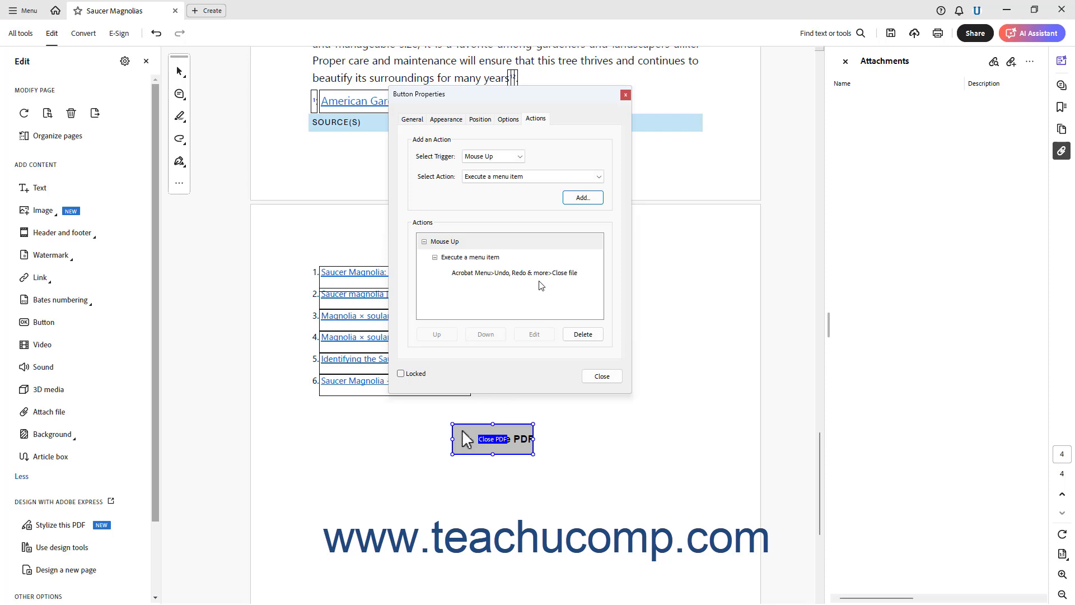
{"action": "left_click", "coordinate": [485, 258]}
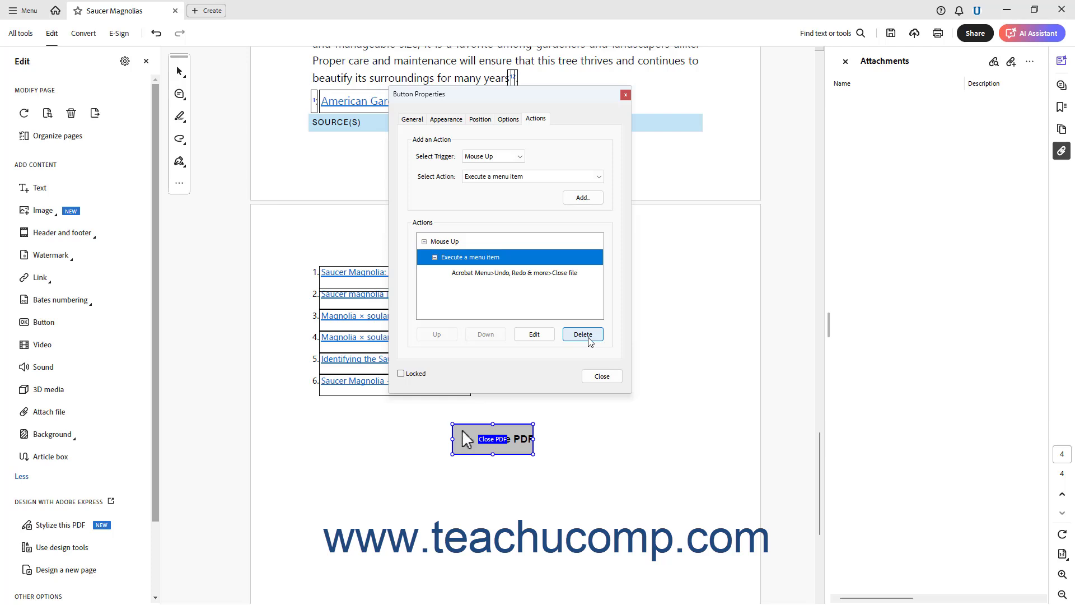
{"action": "left_click", "coordinate": [609, 378]}
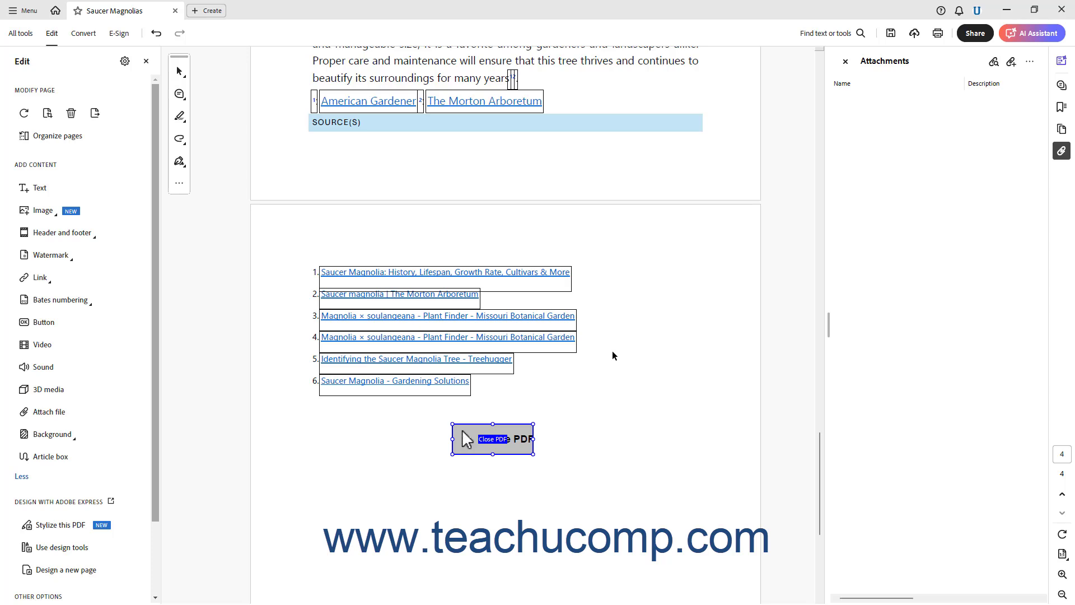
- Leave edit mode and test the "Close PDF" button, saving the changes to Saucer Magnolias.pdf
{"action": "left_click", "coordinate": [147, 63]}
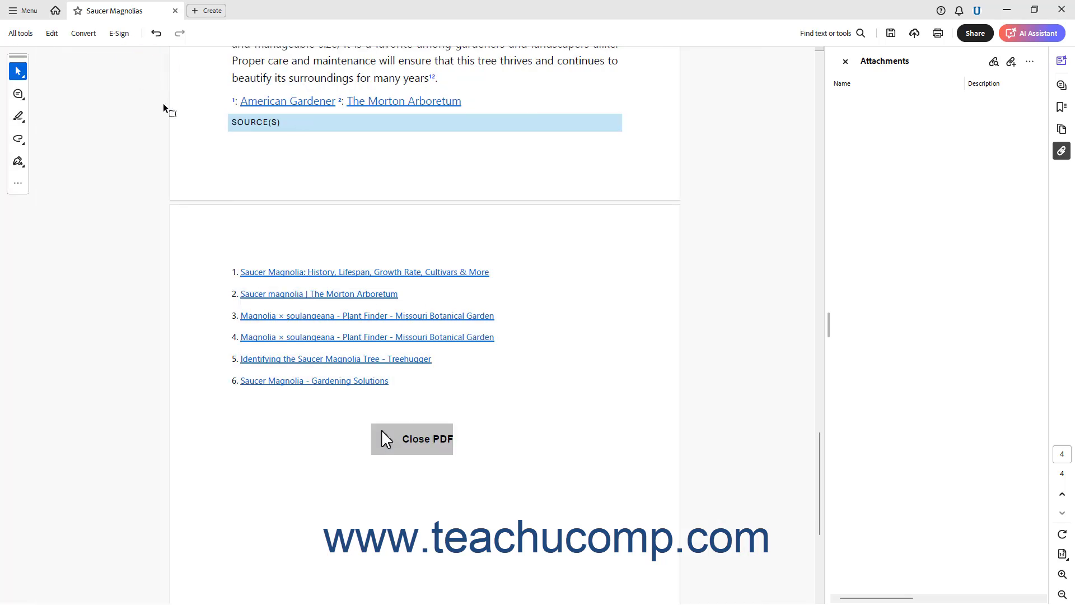
{"action": "left_click", "coordinate": [410, 442]}
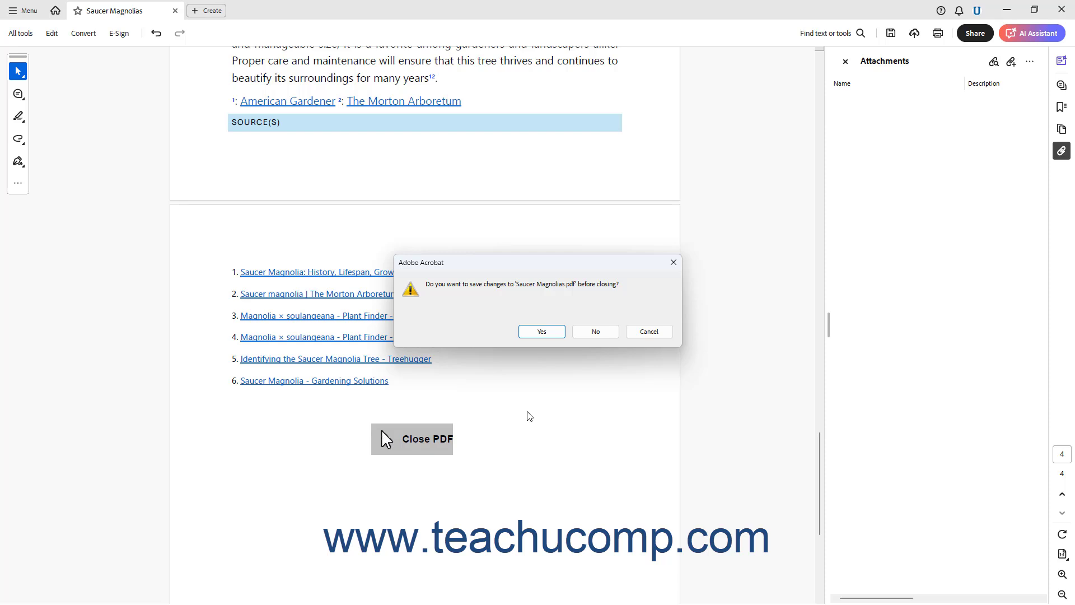
{"action": "left_click", "coordinate": [542, 331]}
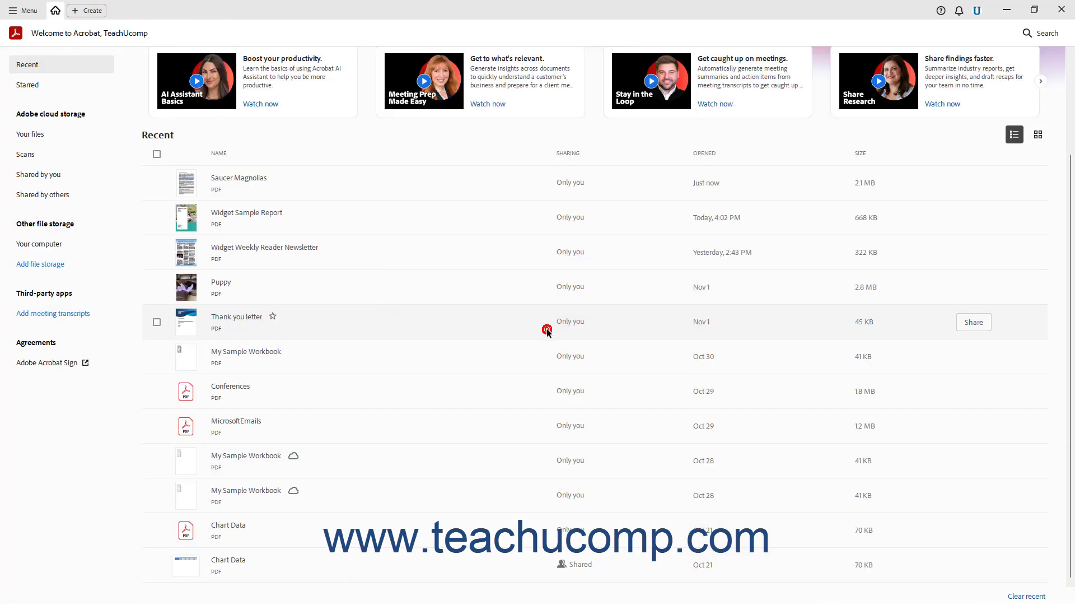
- Reopen the Saucer Magnolias PDF and start preparing a form on its last page
{"action": "left_click", "coordinate": [204, 182]}
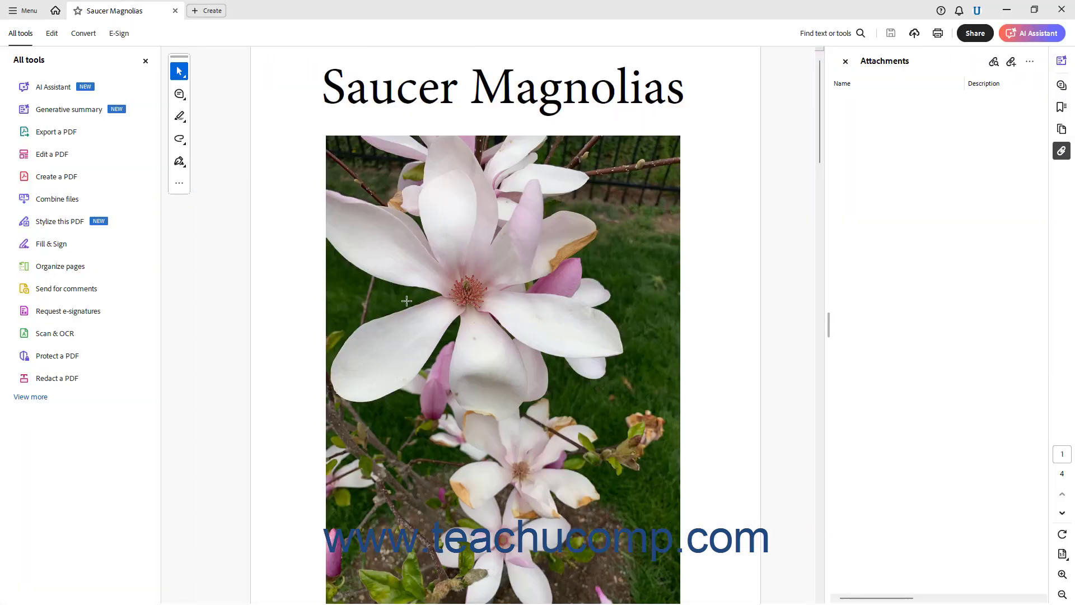
{"action": "left_click_drag", "start_coordinate": [821, 83], "coordinate": [802, 471]}
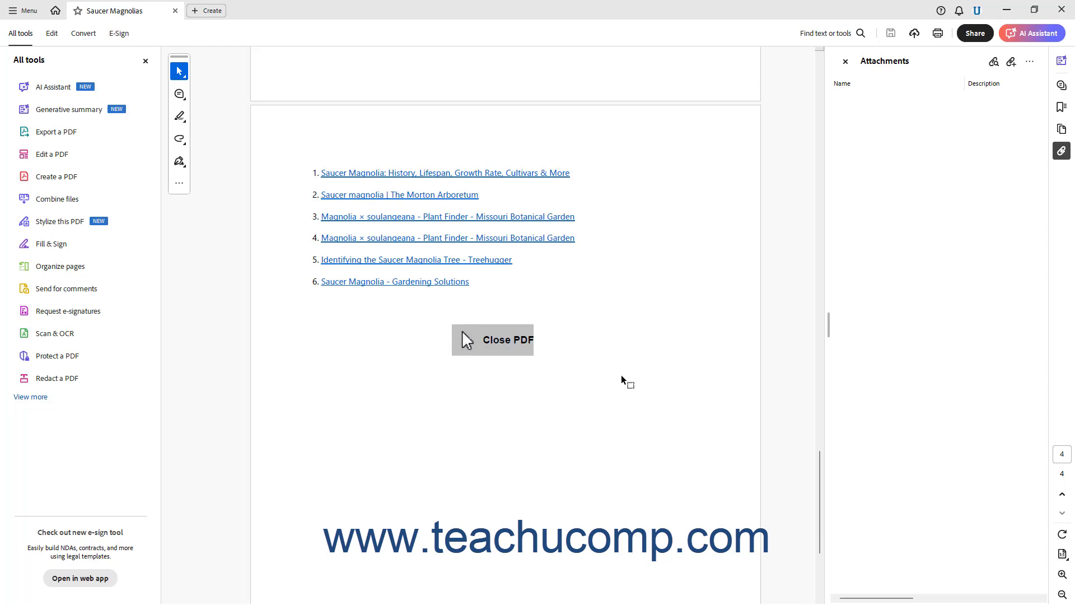
{"action": "left_click", "coordinate": [51, 33]}
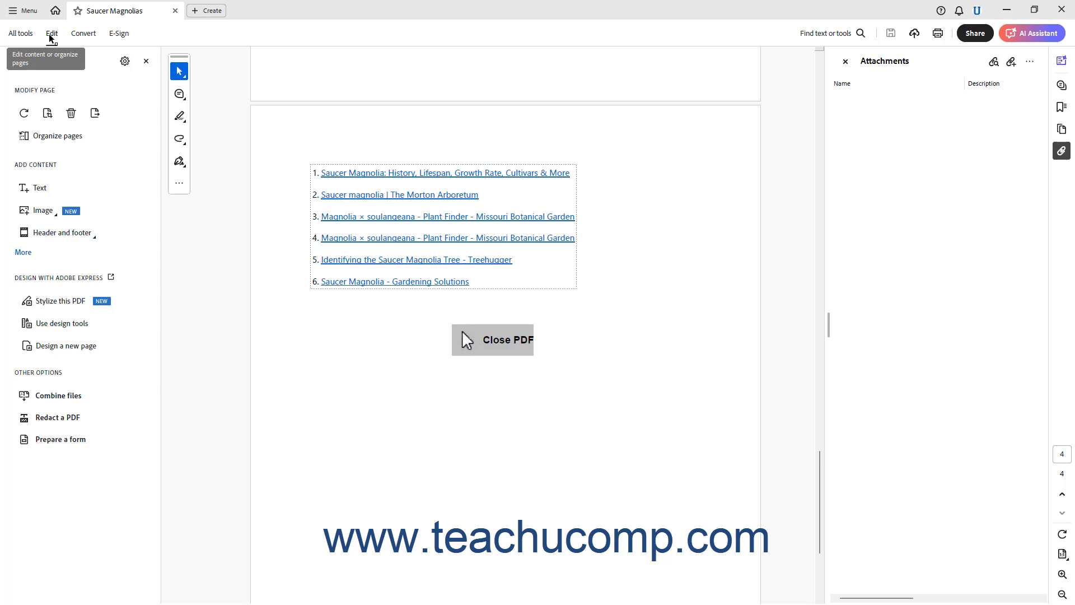
{"action": "left_click", "coordinate": [65, 441]}
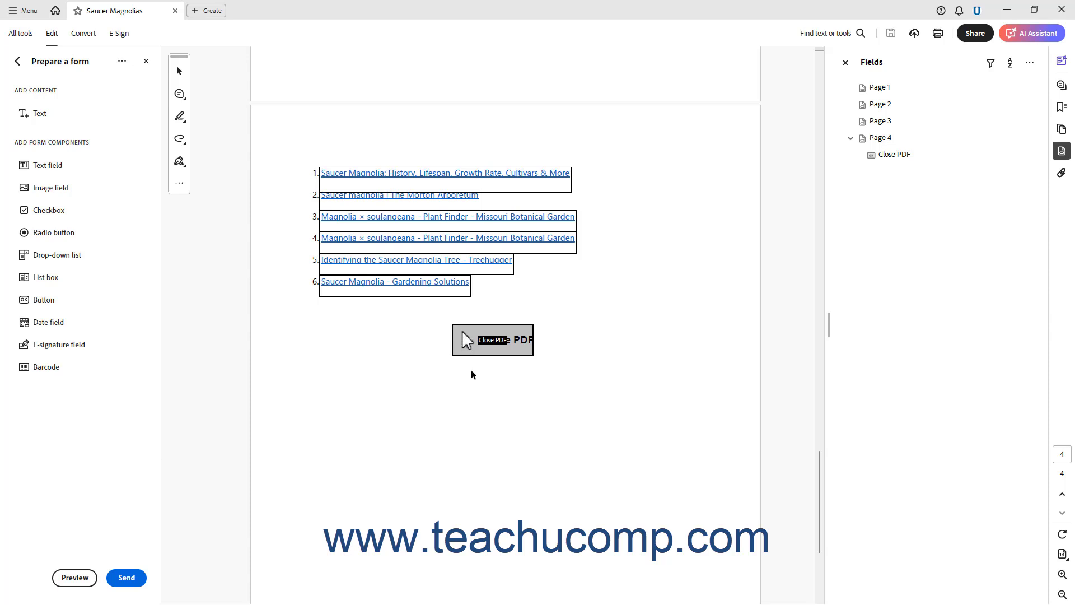
- Rename the "Close PDF" button field to "ClosePDF" in its general properties
{"action": "double_click", "coordinate": [489, 345]}
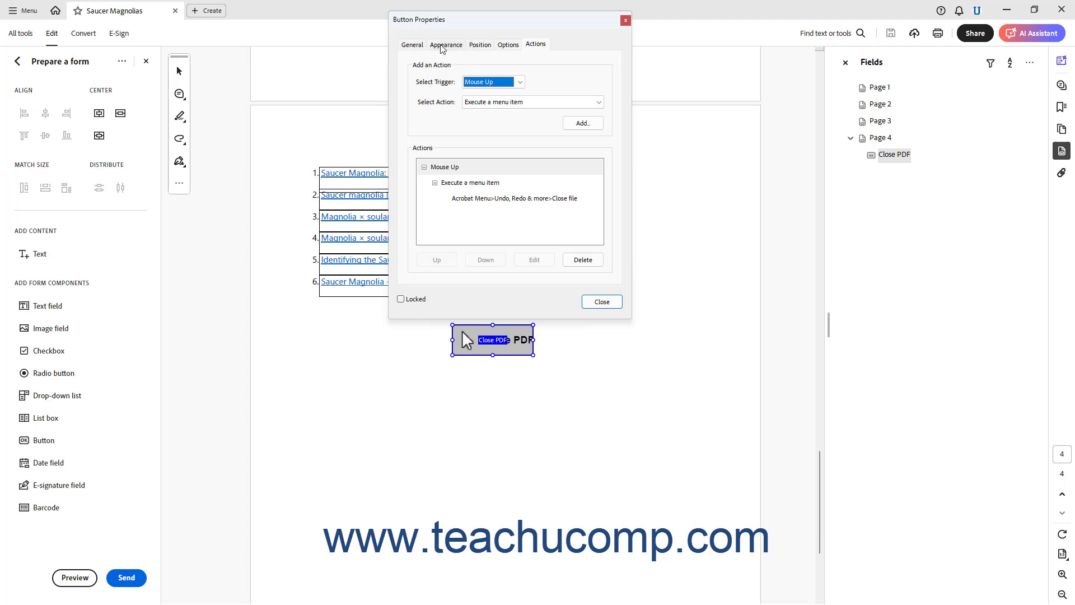
{"action": "left_click", "coordinate": [419, 46]}
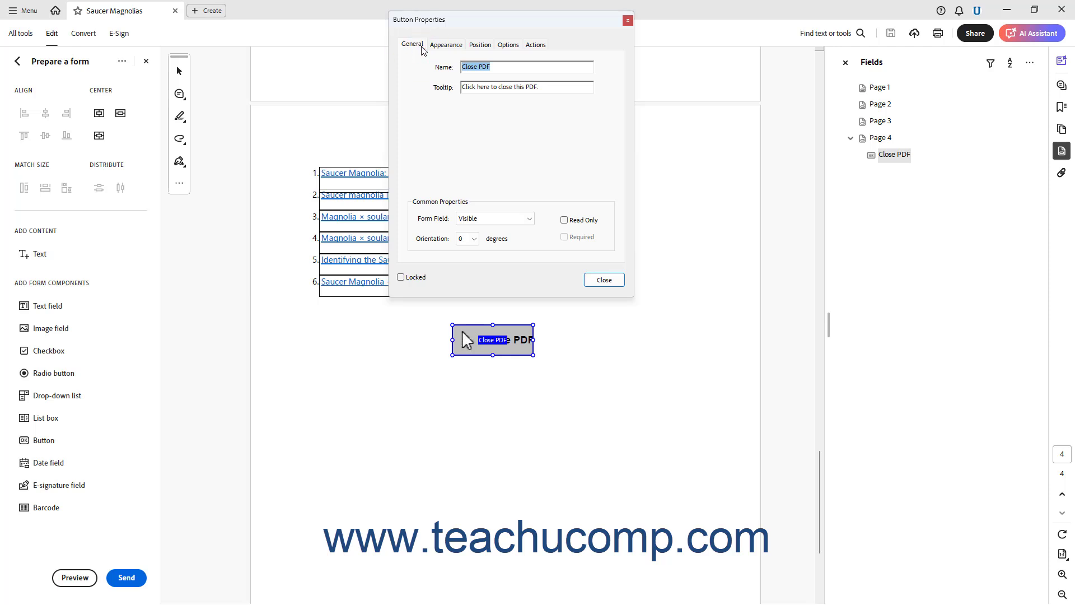
{"action": "left_click", "coordinate": [483, 68]}
{"action": "key", "text": "BackSpace"}
{"action": "key", "text": "Tab"}
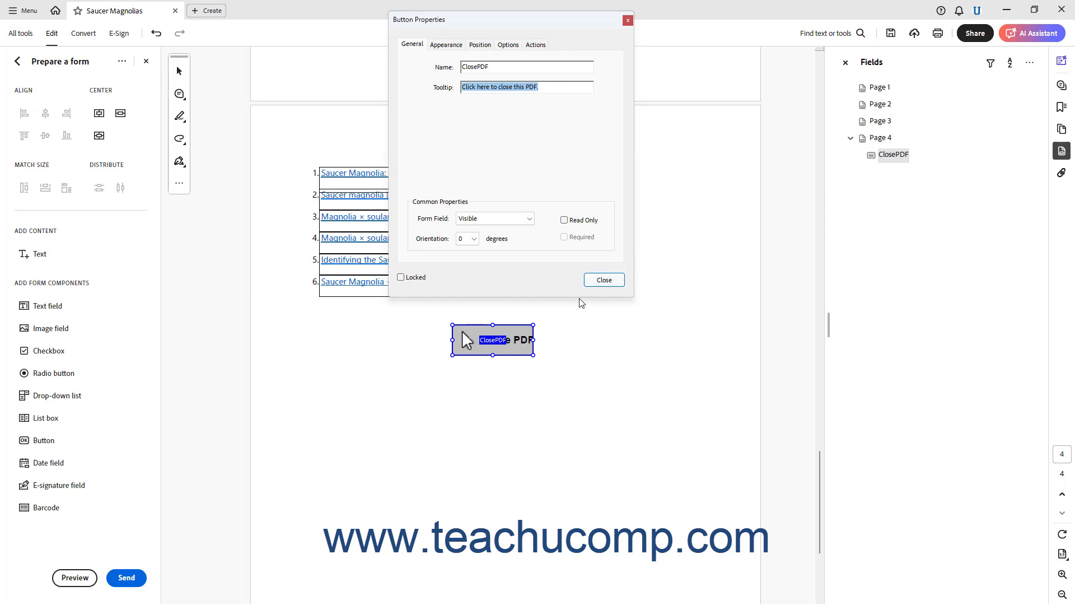
{"action": "left_click", "coordinate": [599, 279]}
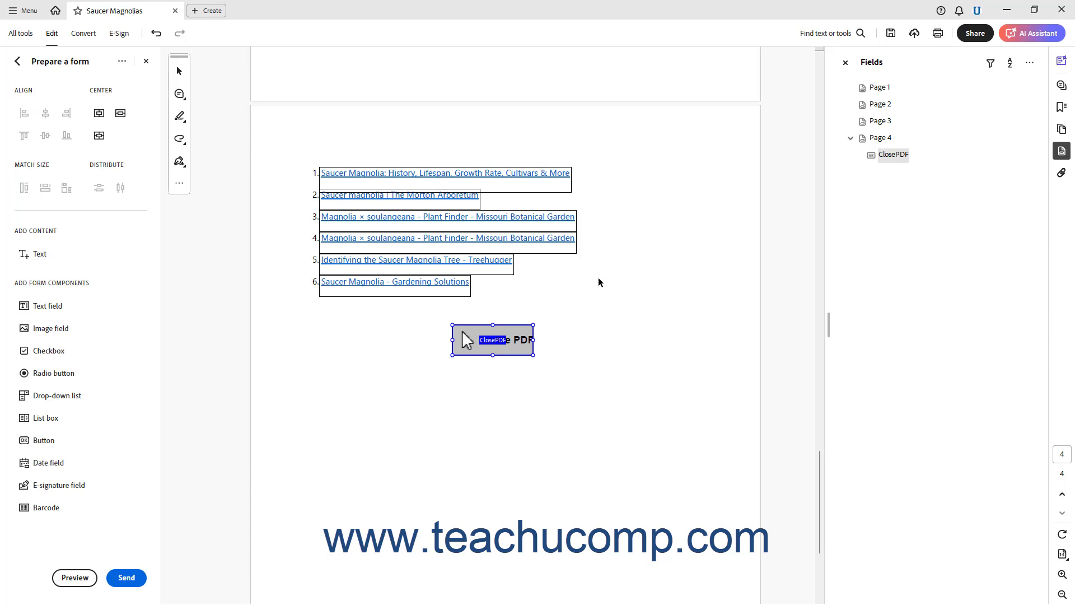
- Delete the ClosePDF button from page 4 and leave form editing
{"action": "left_click", "coordinate": [341, 217]}
{"action": "left_click", "coordinate": [441, 304]}
{"action": "key", "text": "Delete"}
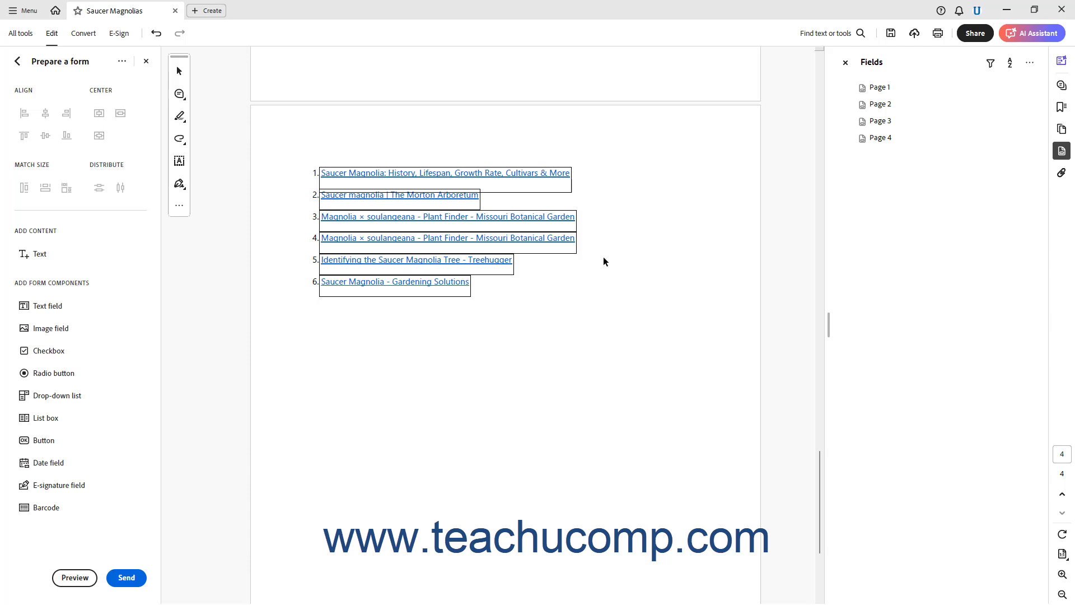
{"action": "left_click", "coordinate": [146, 62]}
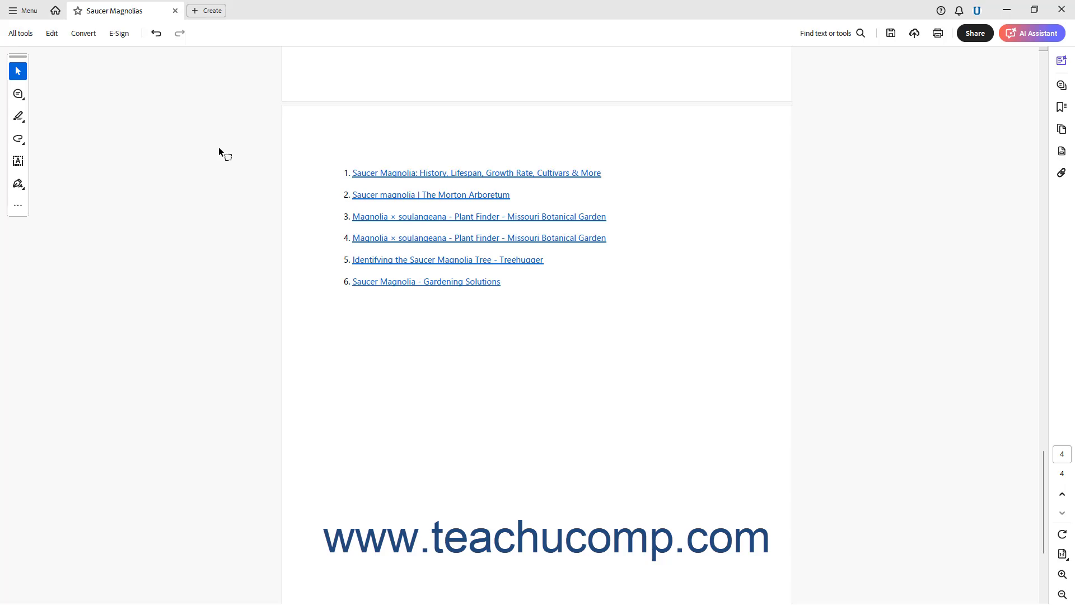